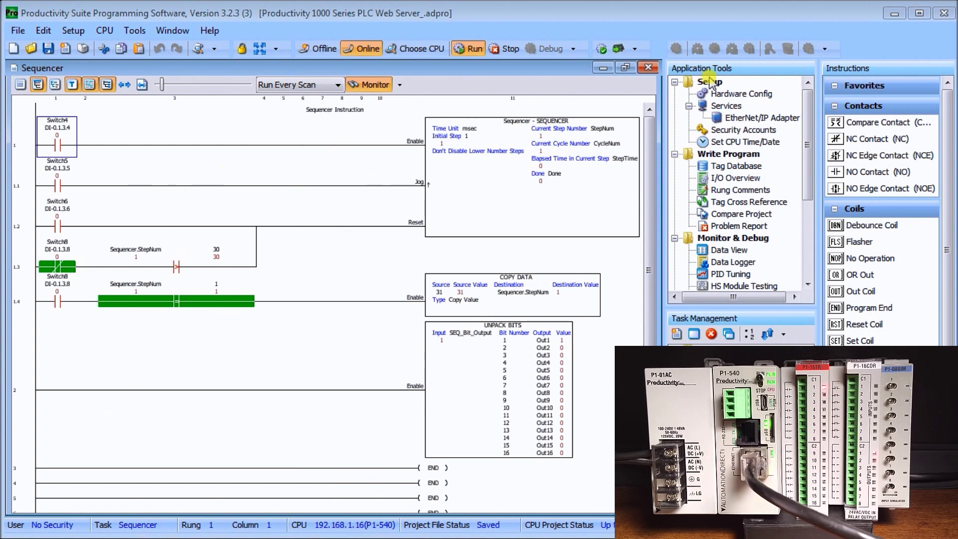
- Open the Hardware Configuration window and move it up and left
click(732, 96)
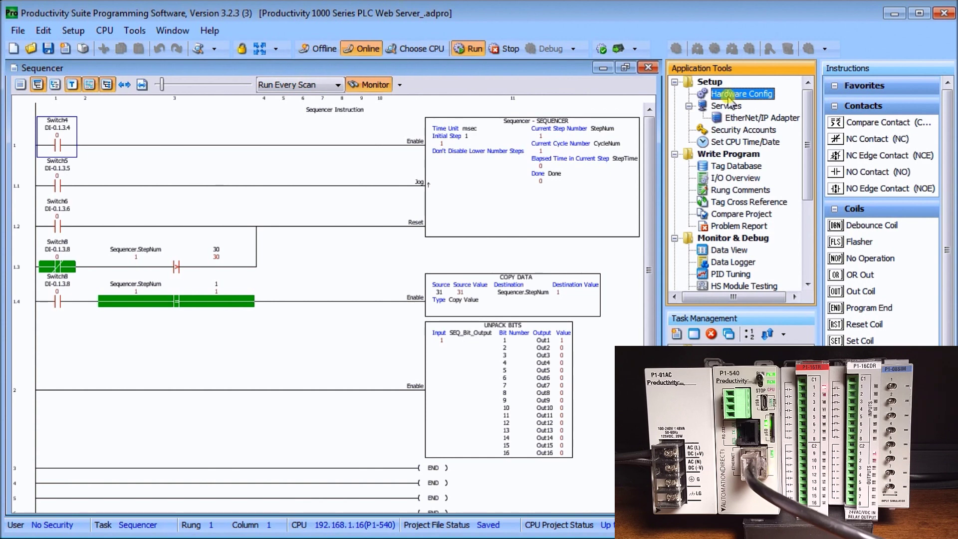
double_click(731, 95)
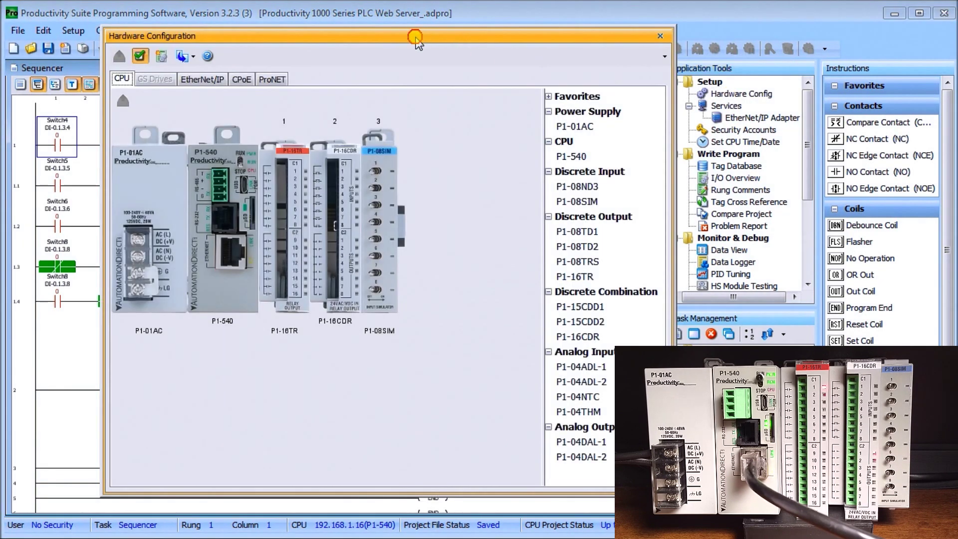
drag(415, 40, 369, 25)
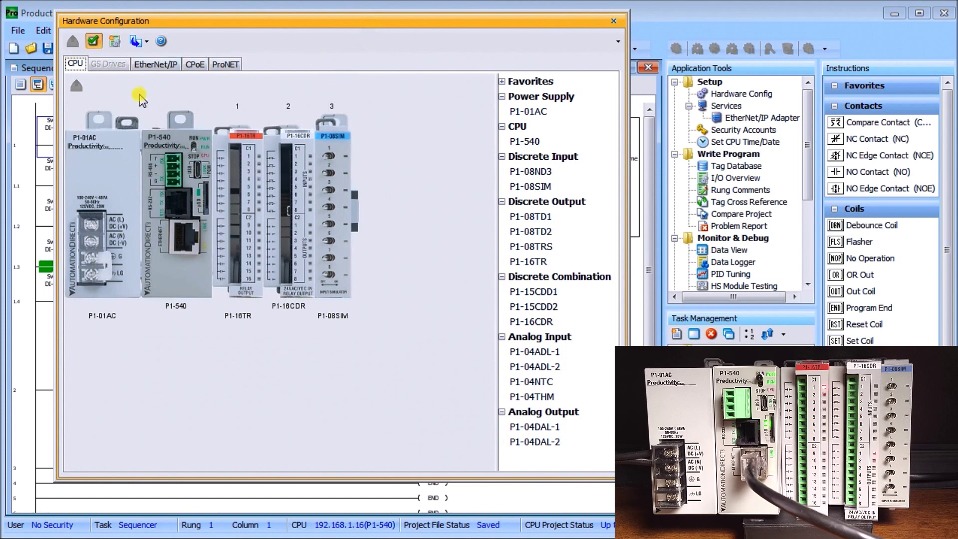
- Open the P1-540 module's Ethernet Port settings and show its current IP settings
click(175, 280)
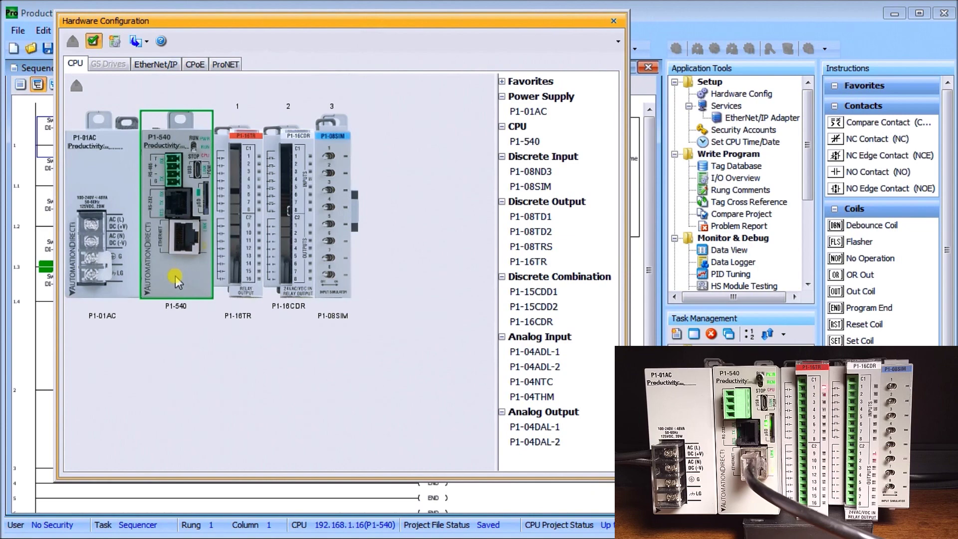
double_click(175, 276)
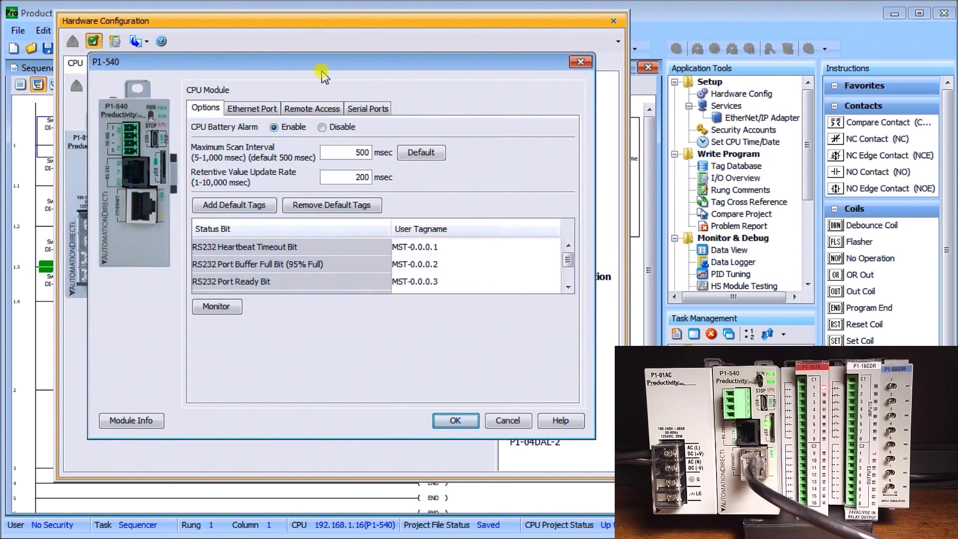
drag(322, 75, 303, 70)
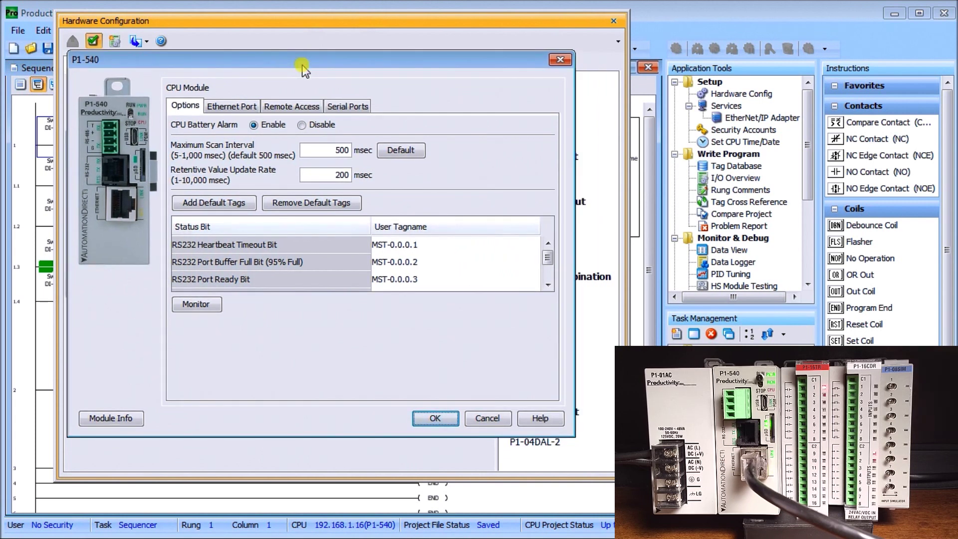
click(232, 110)
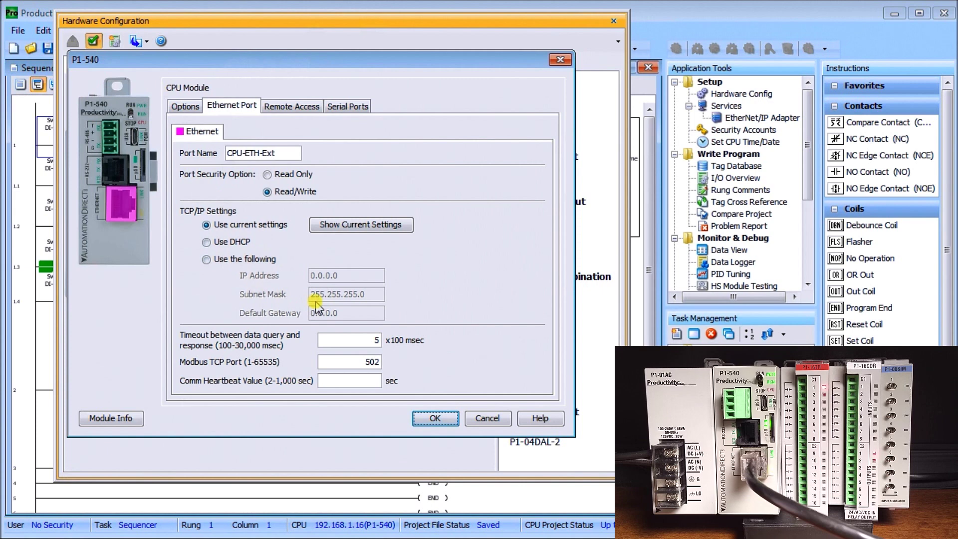
click(350, 225)
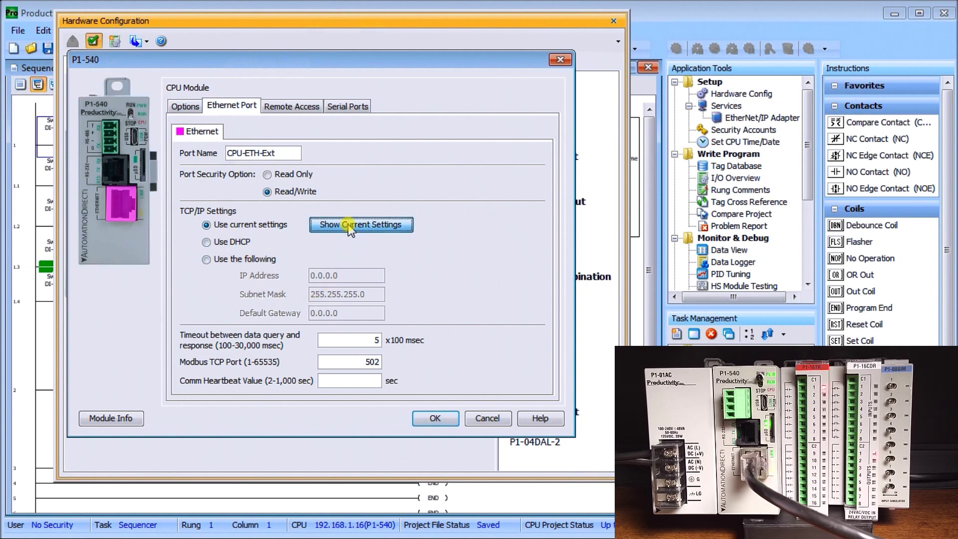
- Replace the 0.0.0.0 defaults with static IP 192.168.1.16 and gateway 192.168.1.1
drag(343, 192, 301, 176)
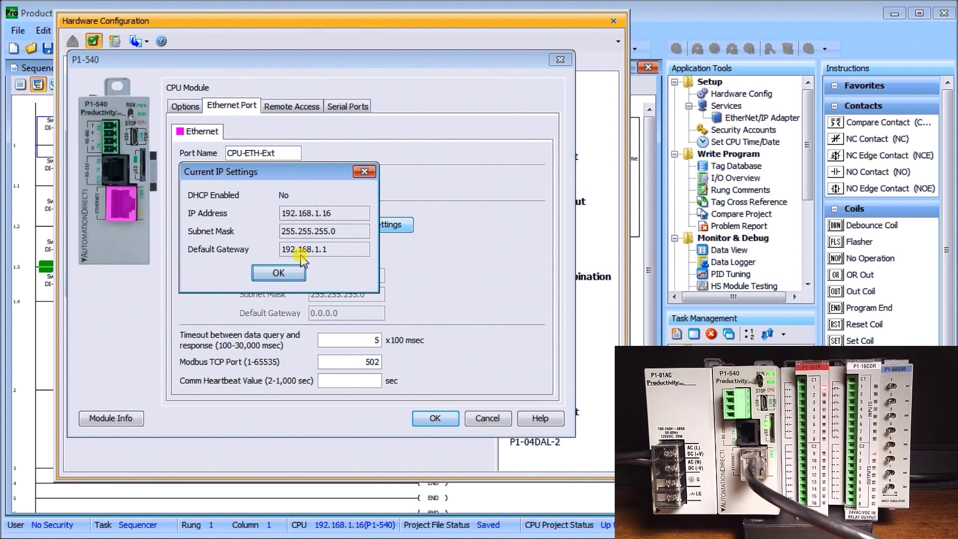
click(295, 274)
click(207, 260)
drag(340, 280, 300, 280)
text(192.)
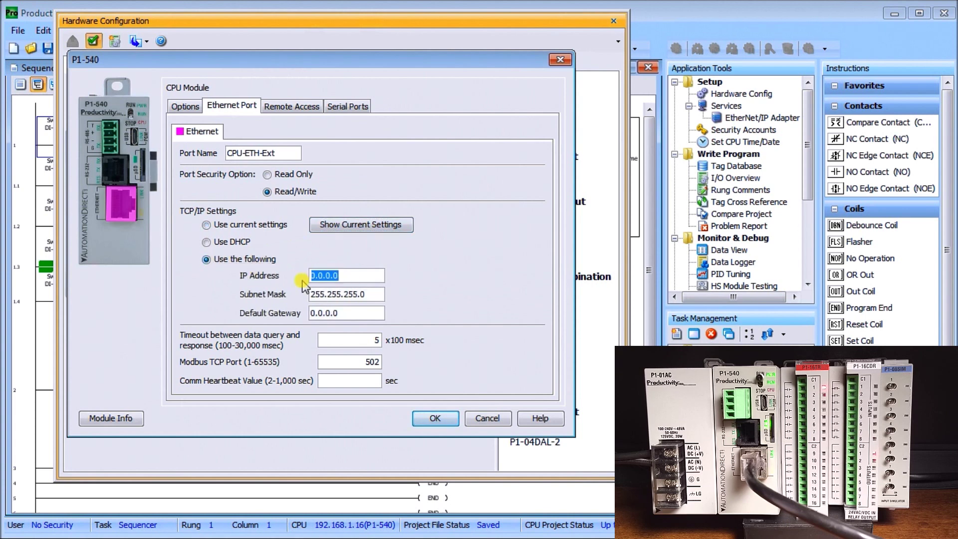
text(168.1.16)
drag(352, 313, 304, 314)
text(192.)
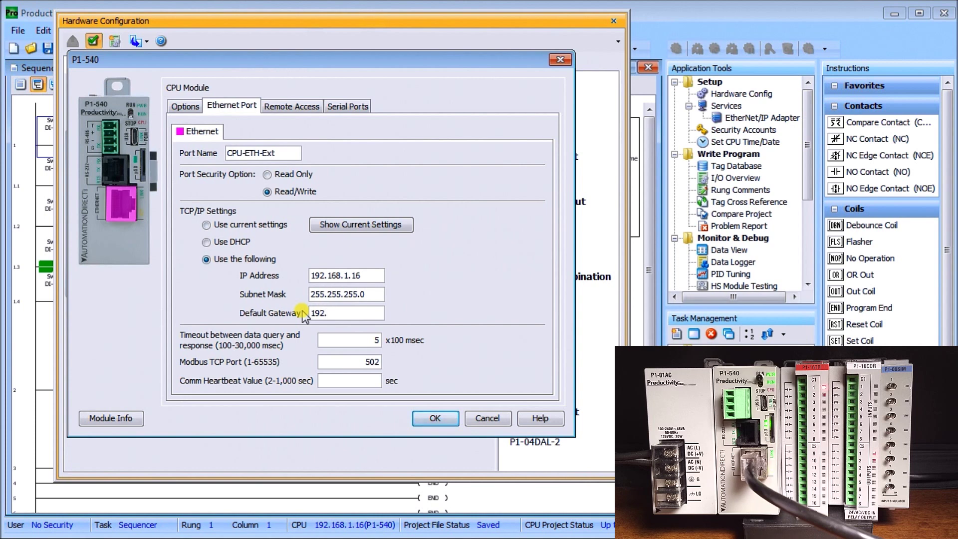
text(168.1.1)
- Enable the port-80 web server with a password option, enter account and password twice, and apply
click(294, 112)
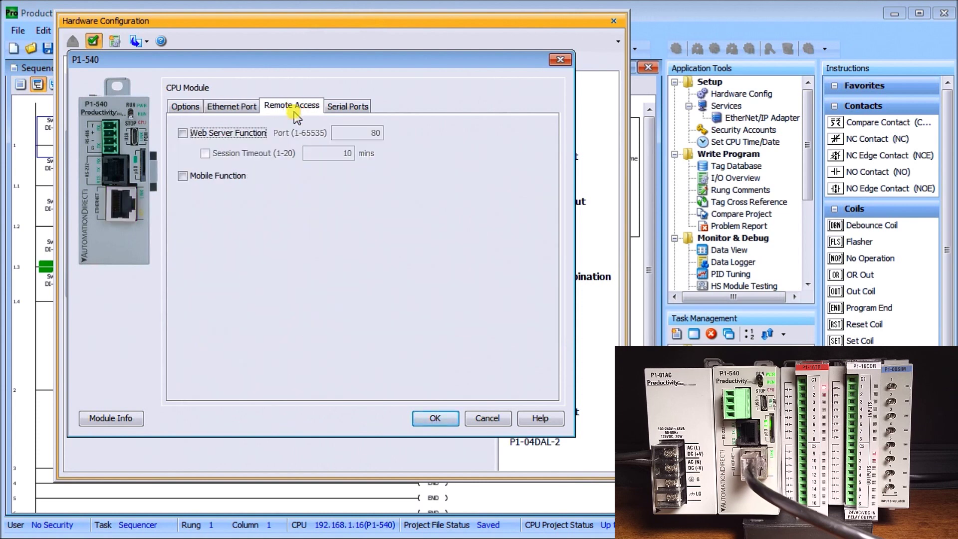
click(183, 135)
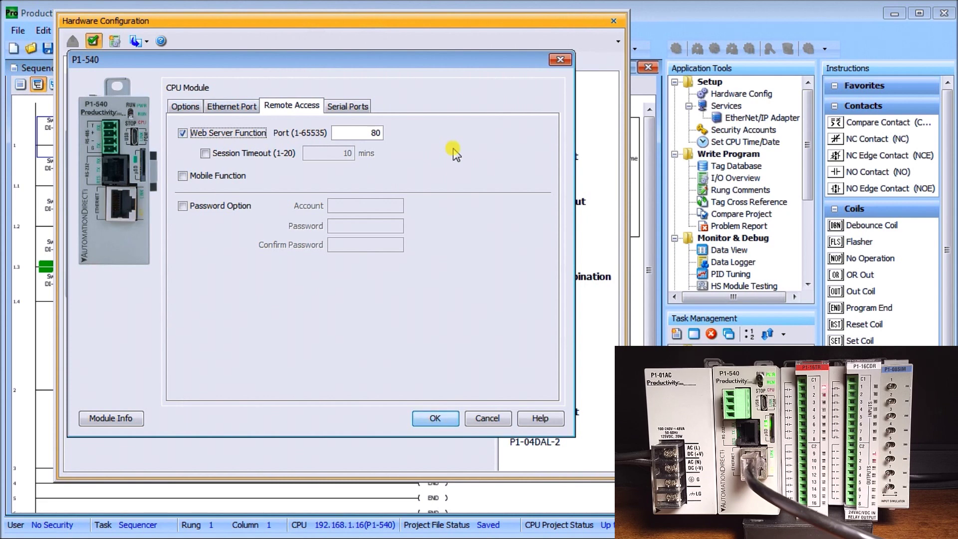
click(185, 207)
click(379, 205)
text(A)
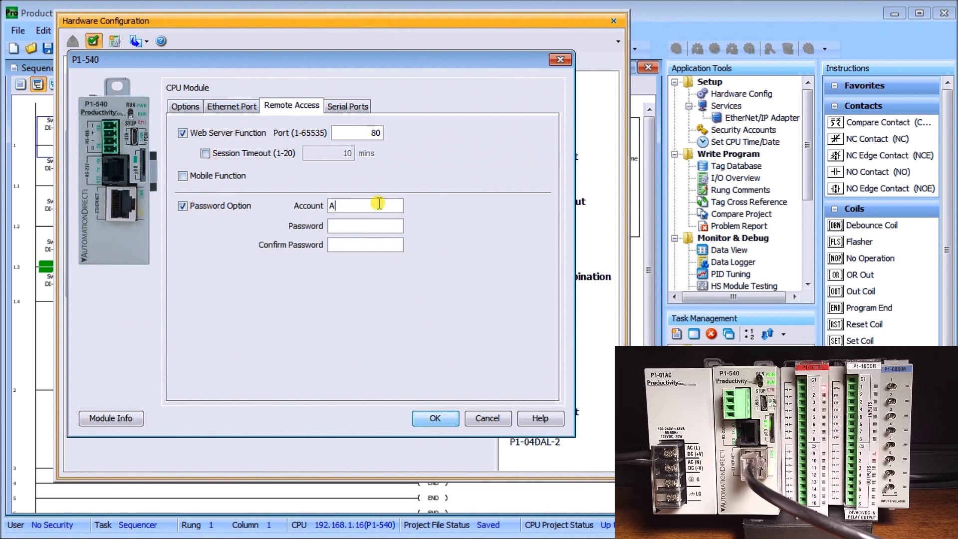
text(CC)
click(360, 225)
text(•••)
click(343, 245)
text(•••)
click(435, 419)
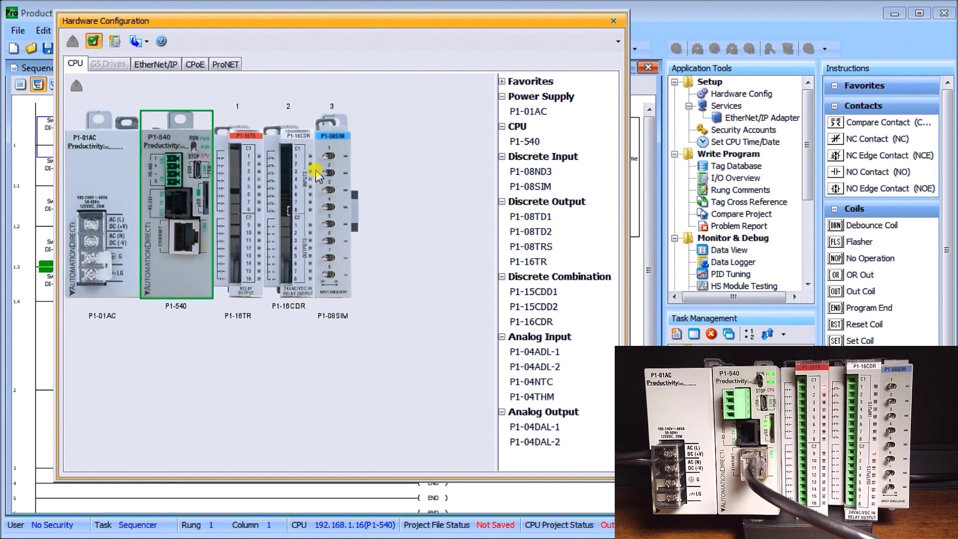
- Recheck the P1-540's Ethernet Port and Remote Access tabs, then close Hardware Configuration
double_click(180, 183)
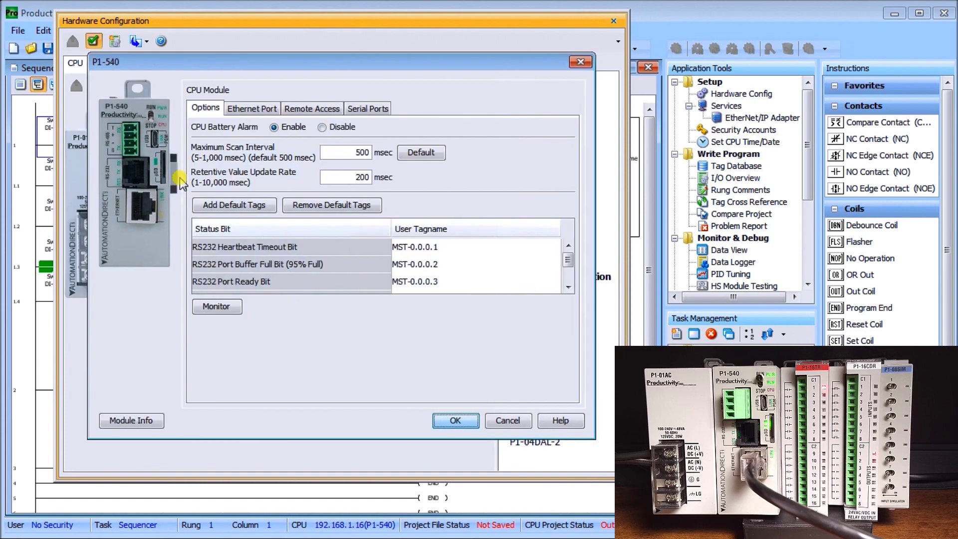
click(245, 109)
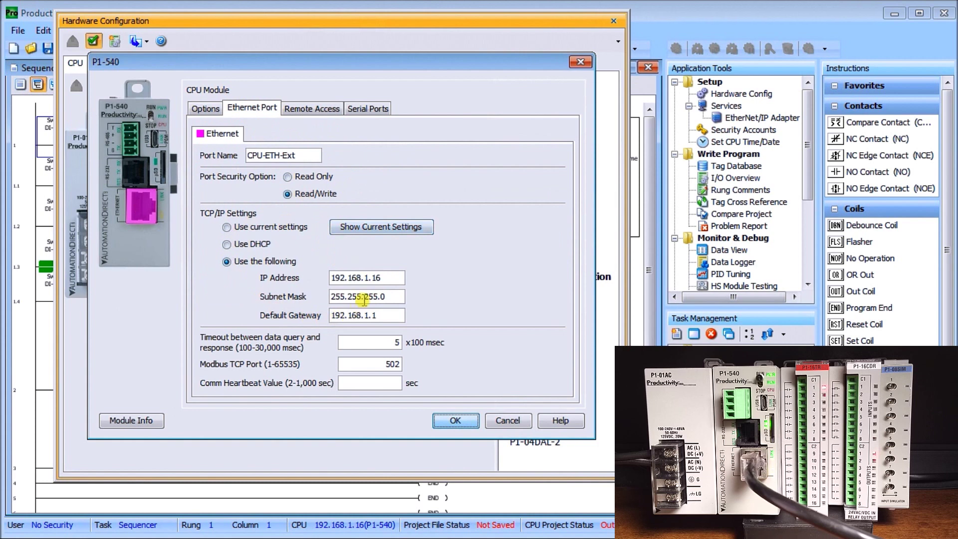
click(315, 107)
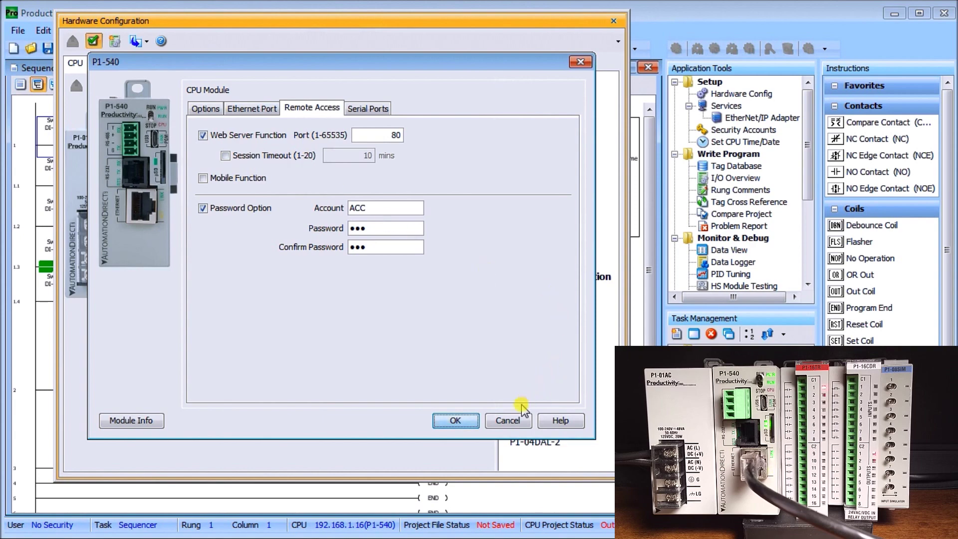
click(448, 421)
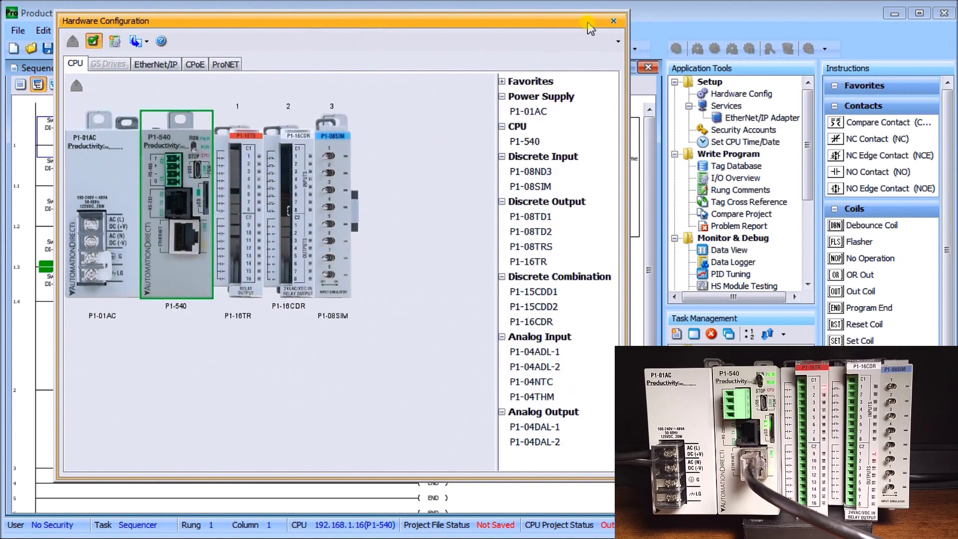
click(614, 20)
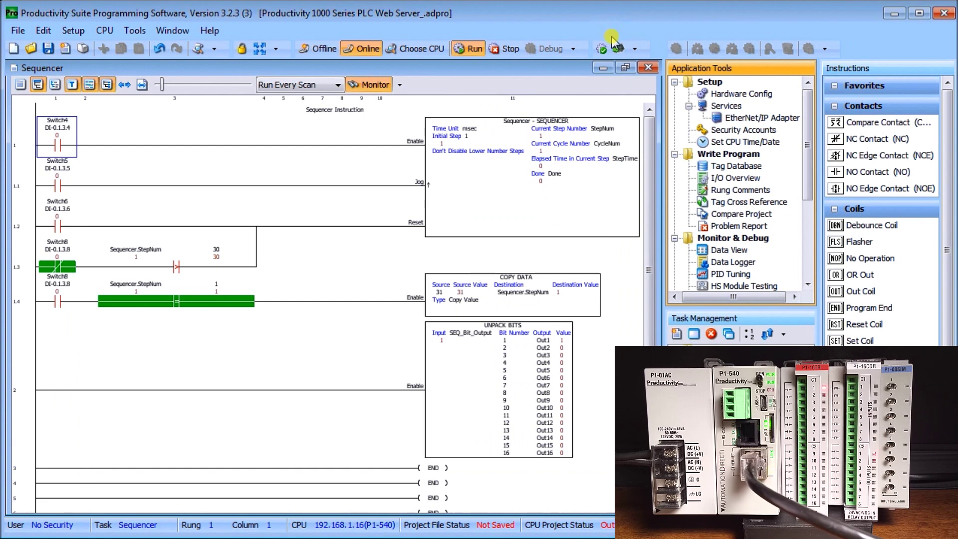
- Transfer the project to the CPU in stop mode, save it, and switch to Chrome
click(619, 50)
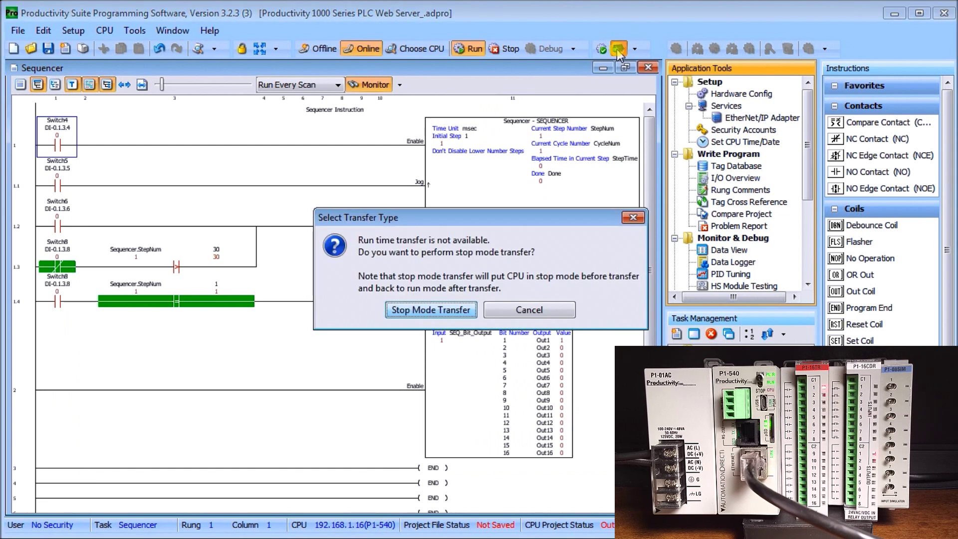
drag(494, 212, 321, 169)
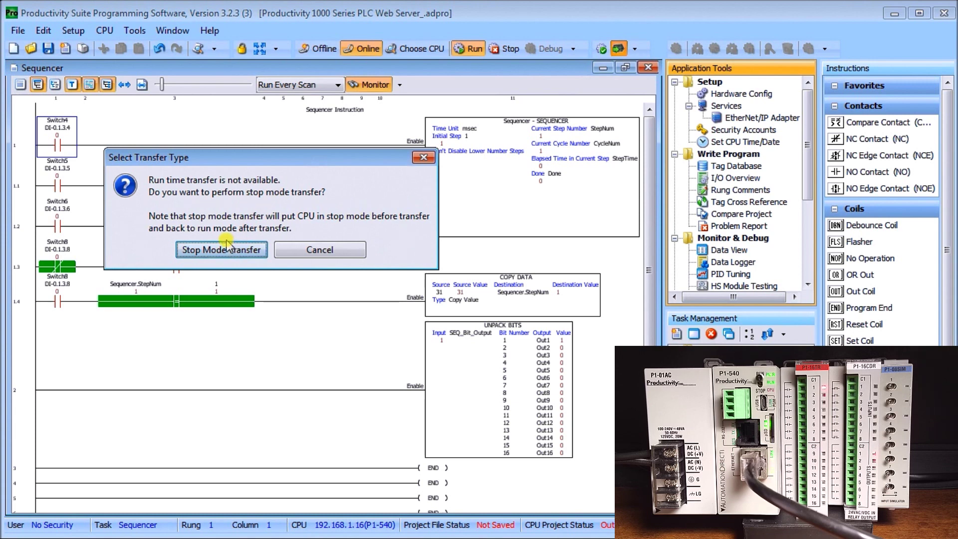
click(209, 252)
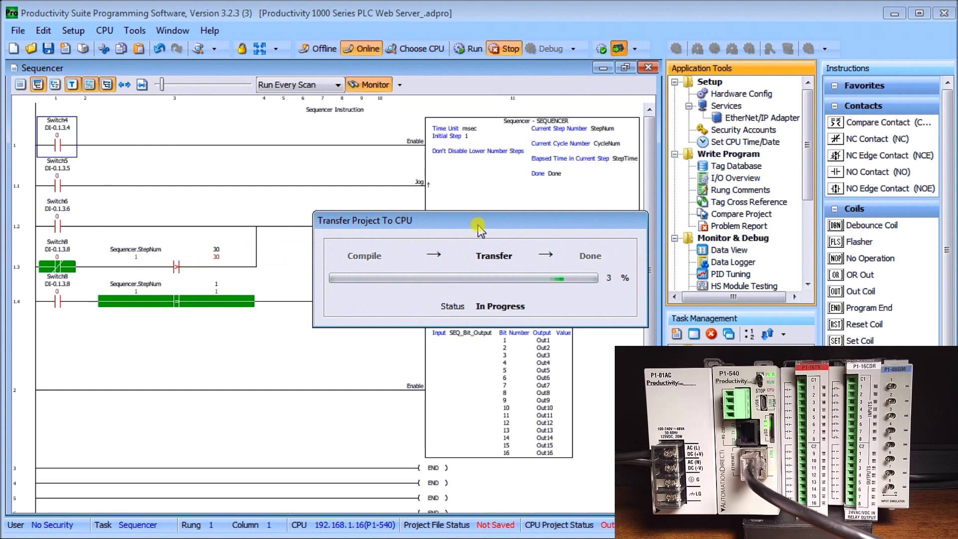
drag(481, 229, 285, 164)
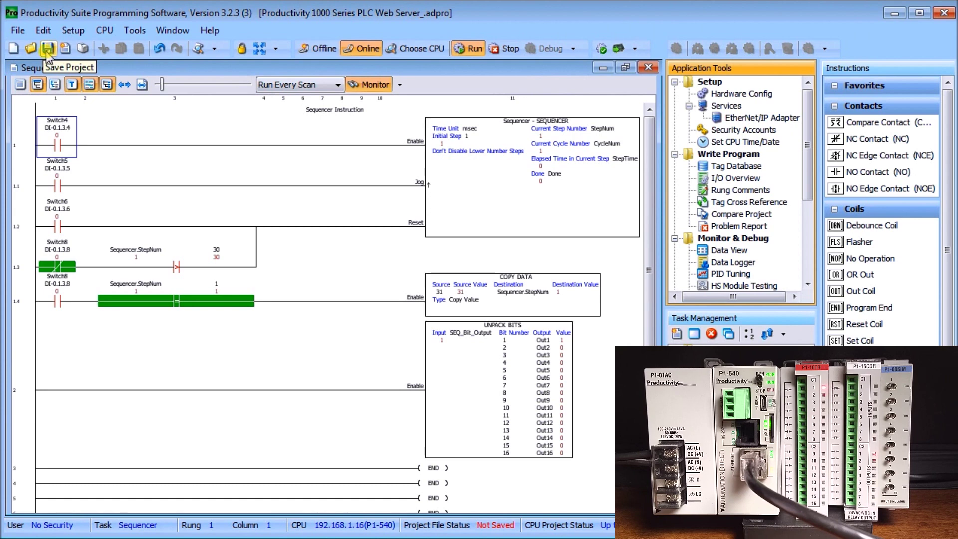
click(50, 49)
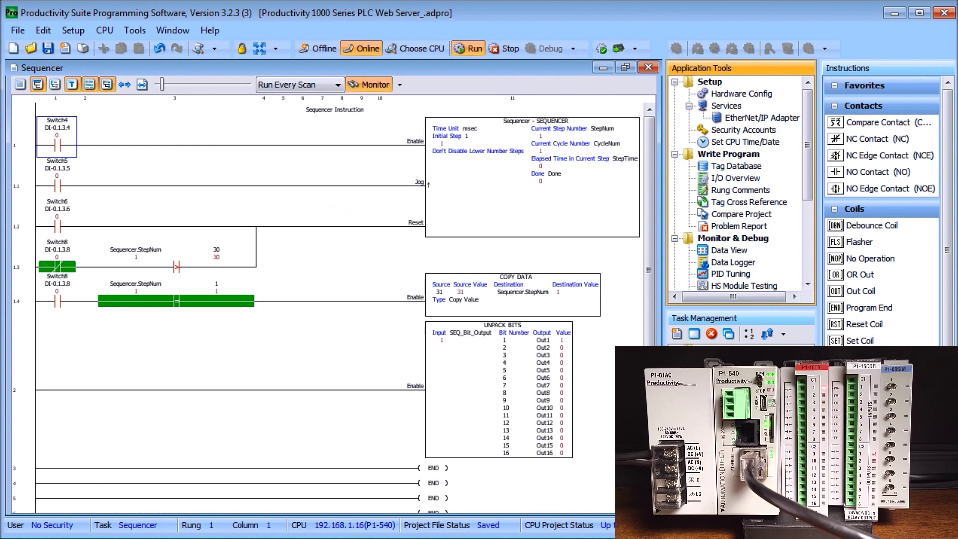
key(alt+Tab)
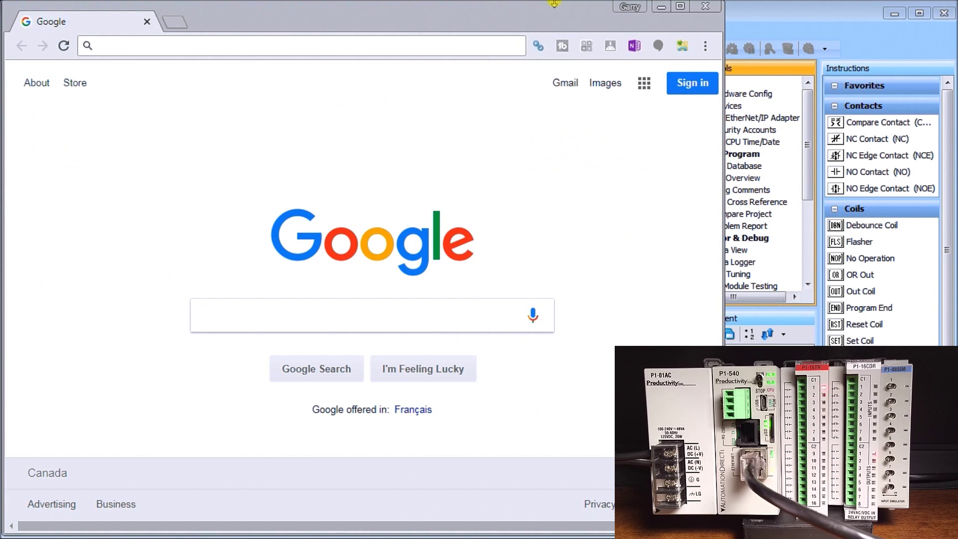
- Browse to 192.168.1.16 to load the P1000 server login page
click(165, 43)
text(192.168.1.16)
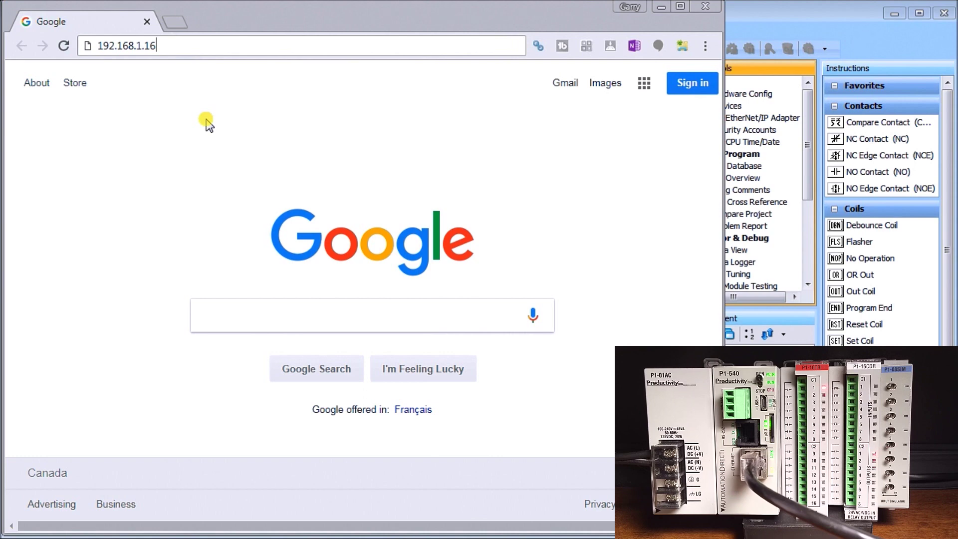
key(Return)
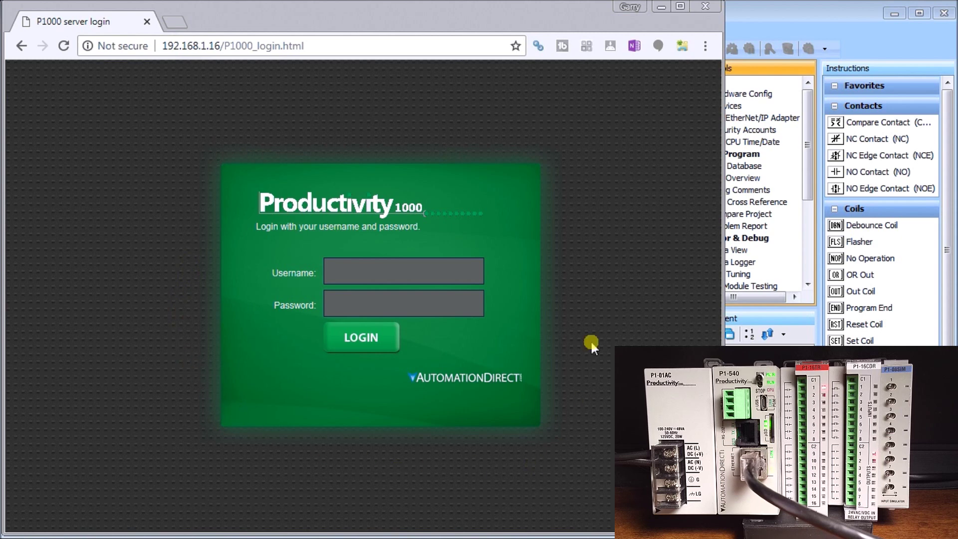
- Log in with the web server account name and password to reach the welcome page
click(382, 271)
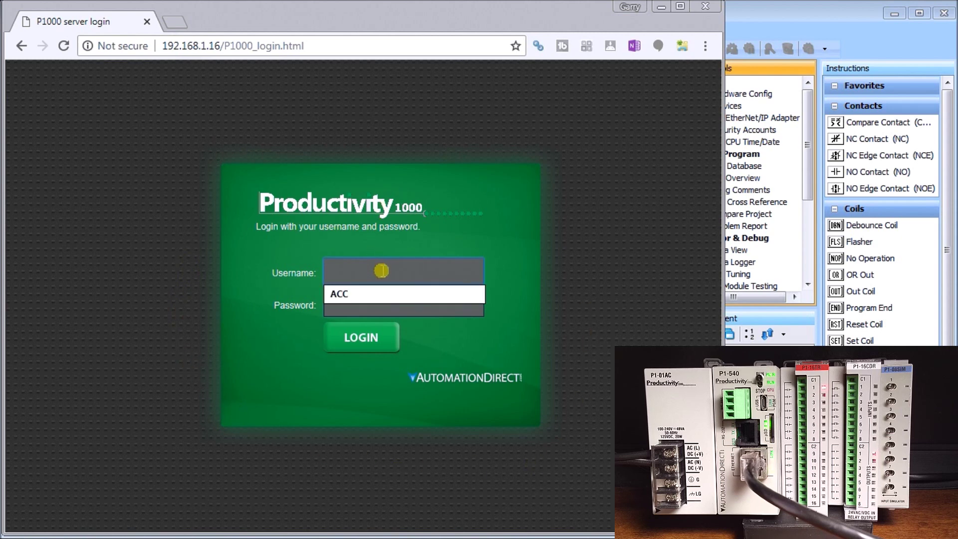
text(ACC)
click(380, 305)
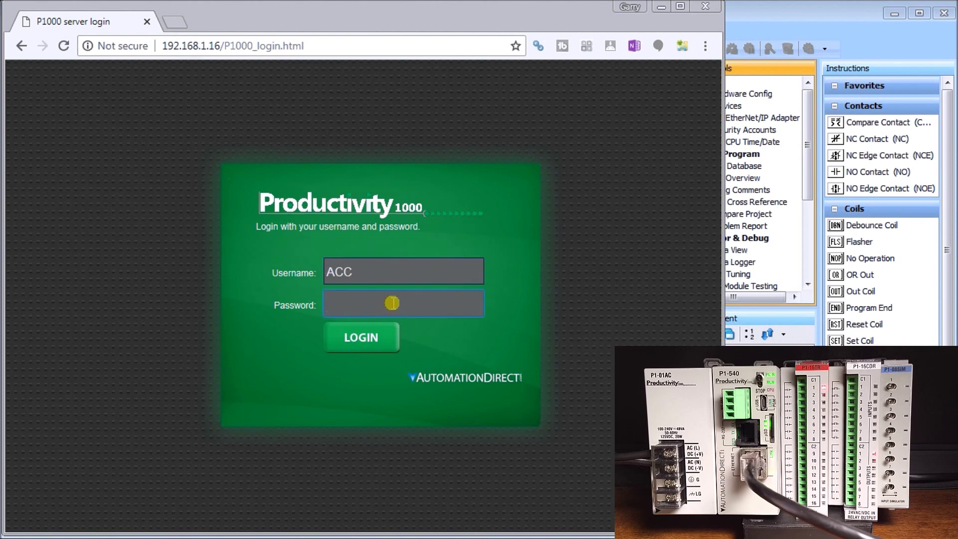
text(123)
click(370, 334)
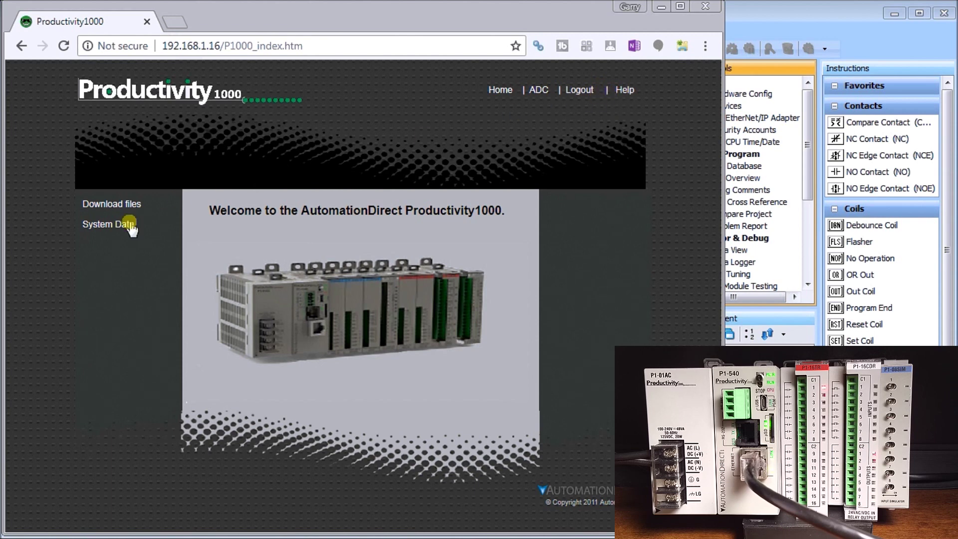
- Open Download files and delete ACC_180909094819.csv from the Directory of Logs
click(103, 206)
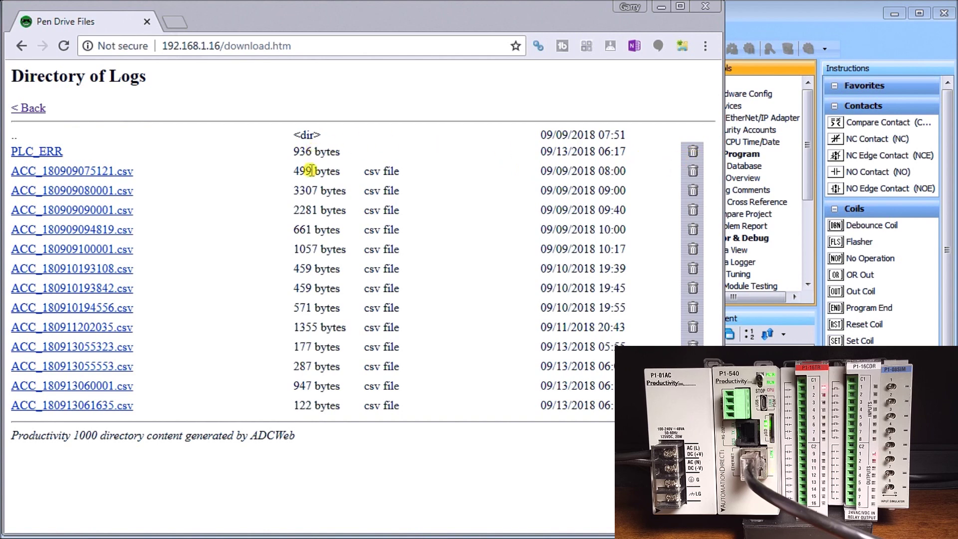
click(693, 230)
click(424, 126)
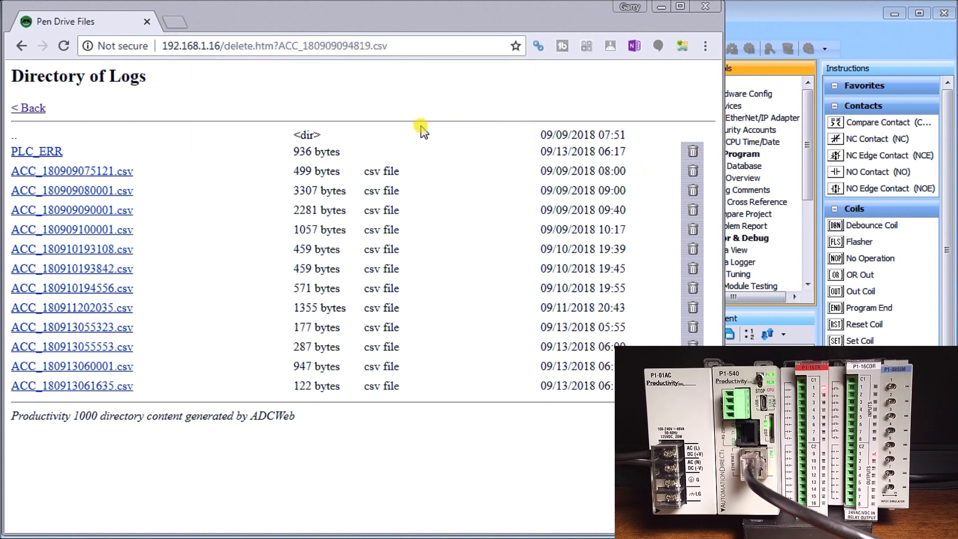
- Download ACC_180909075121.csv, review its eight Sequencer rows in Notepad, then close it
click(73, 172)
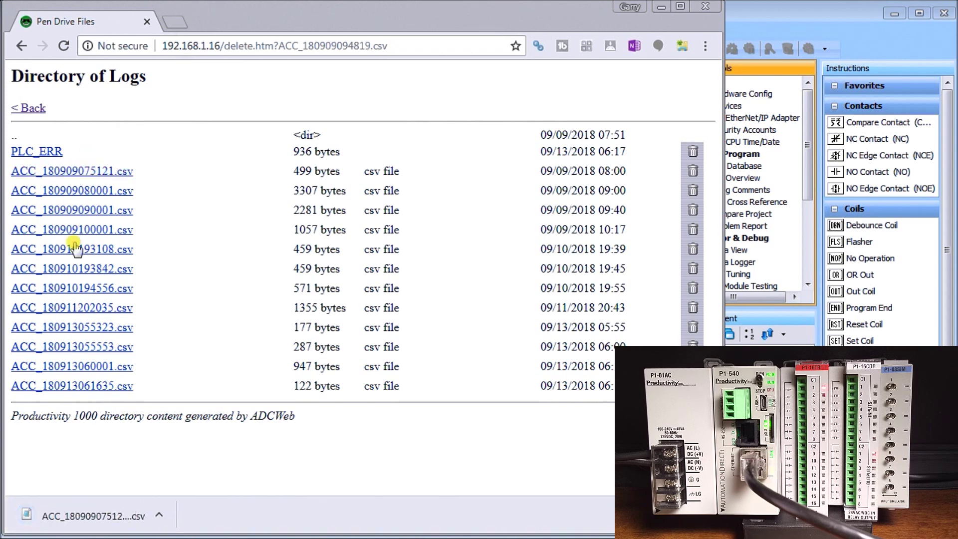
click(116, 517)
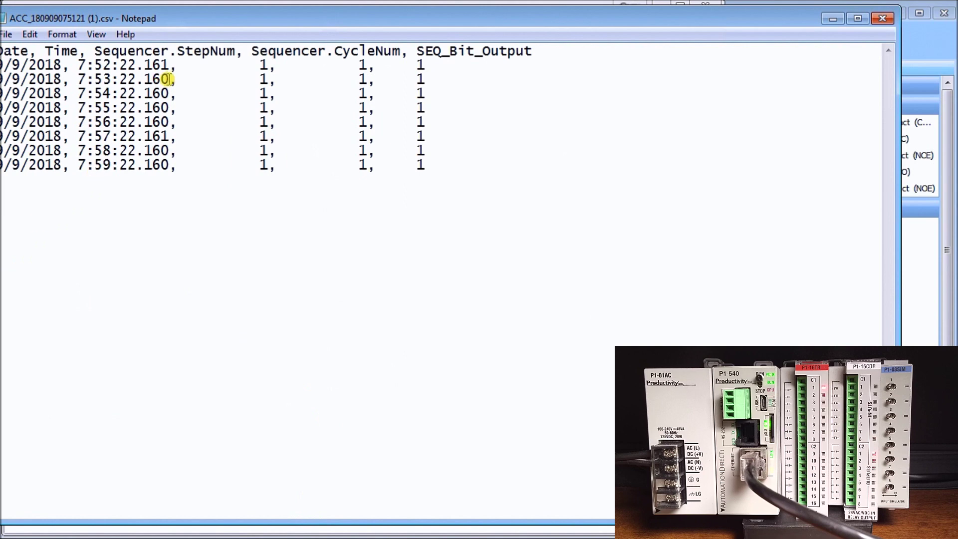
drag(233, 24, 251, 25)
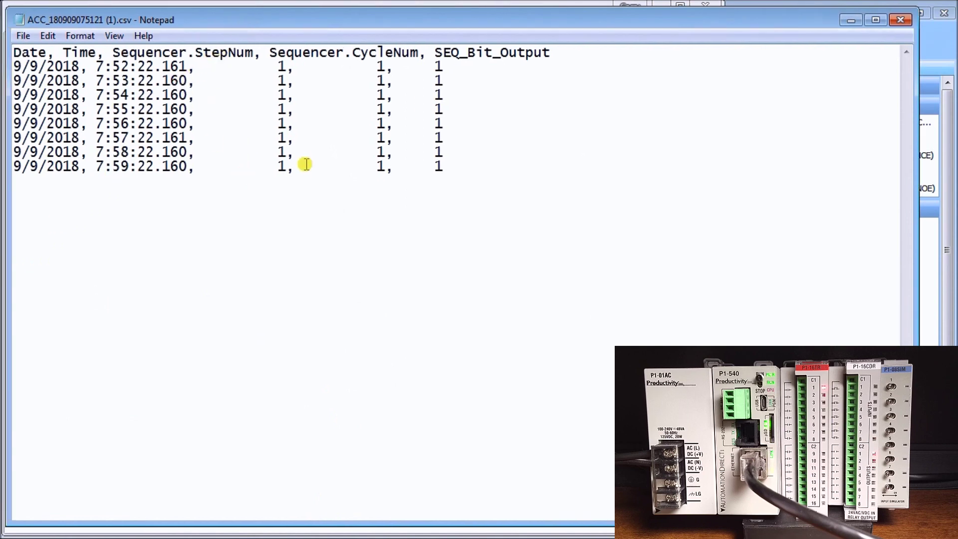
click(900, 20)
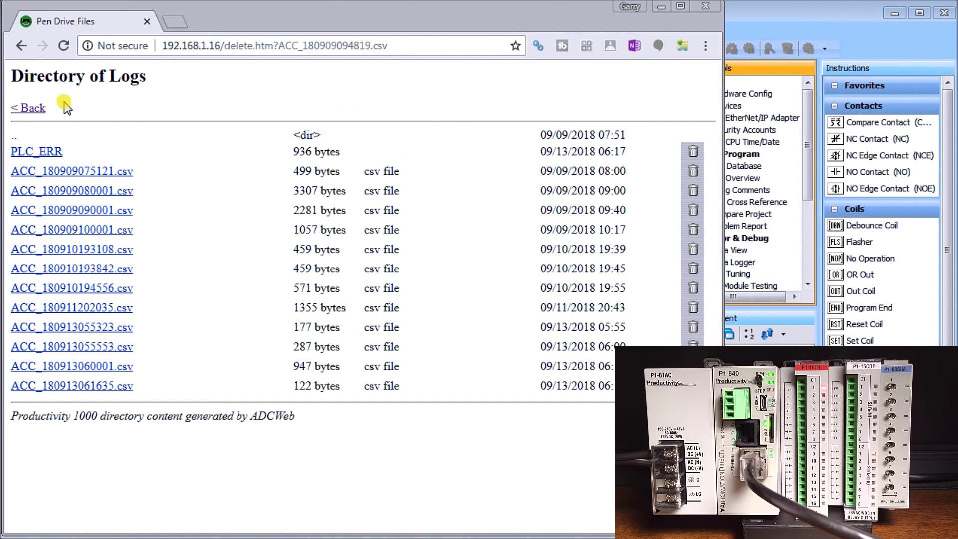
- Go back to the home page and open System Data to list the system tag categories
click(30, 109)
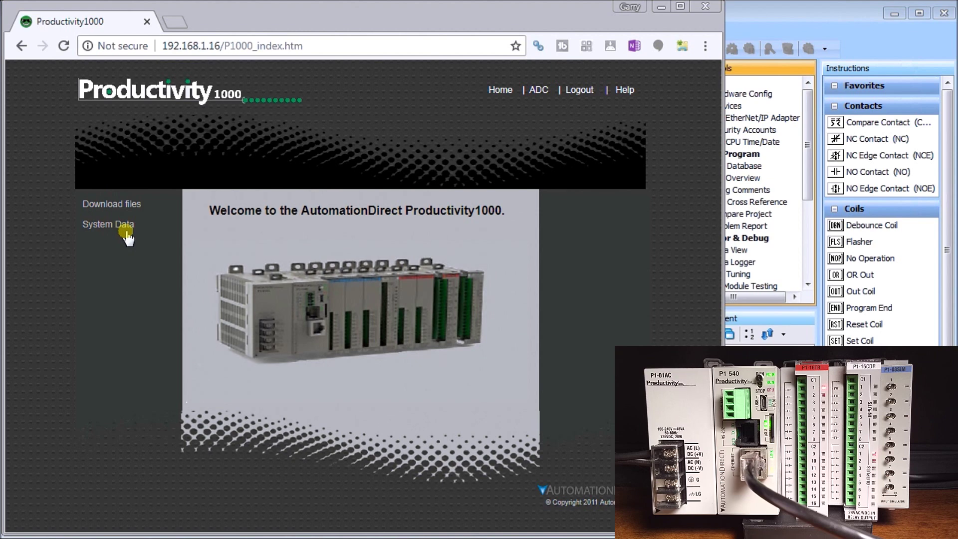
click(111, 225)
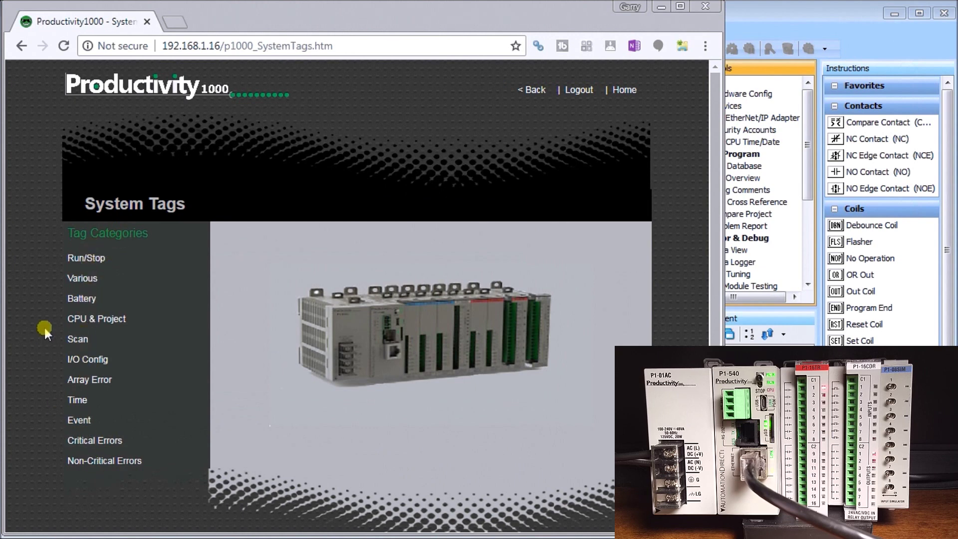
- View the Run/Stop and Various system tag pages, returning to System Tags after each
click(88, 259)
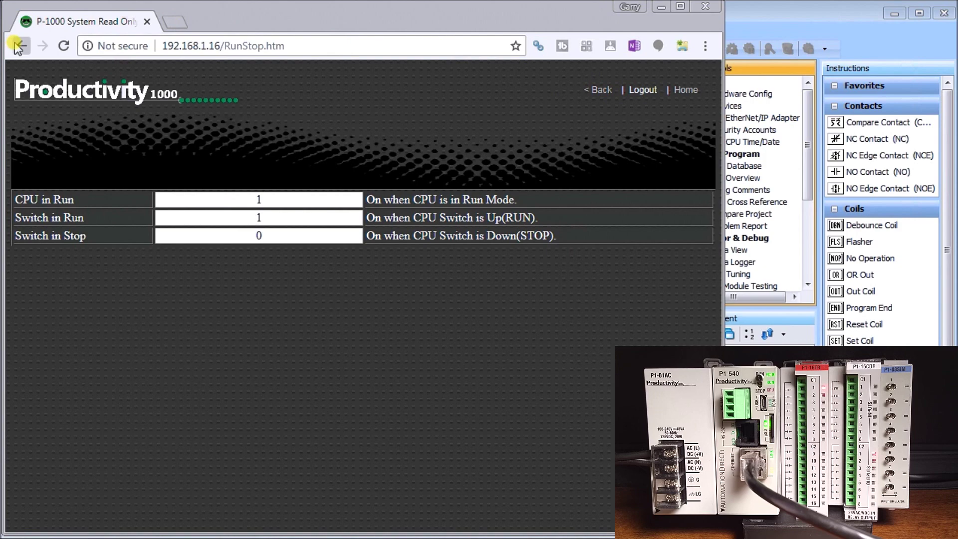
click(591, 88)
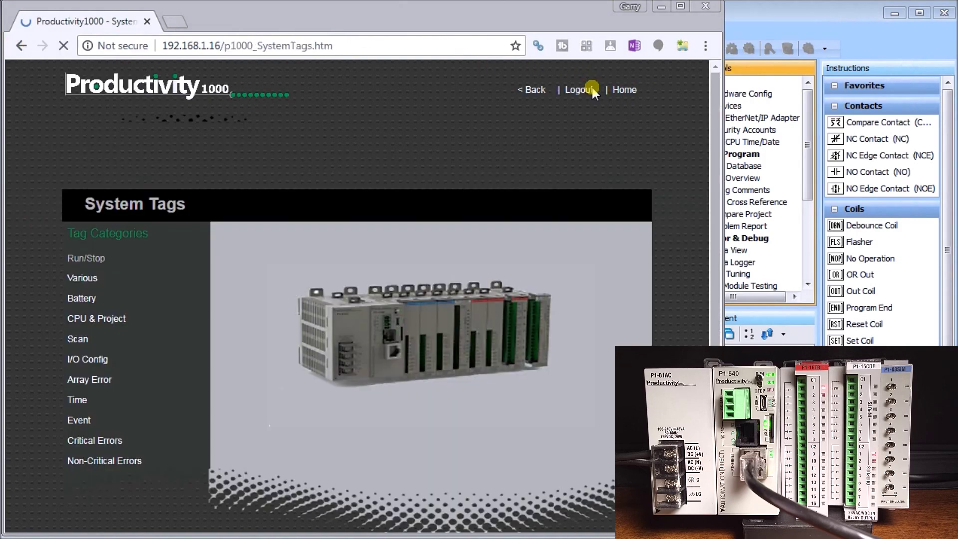
click(80, 278)
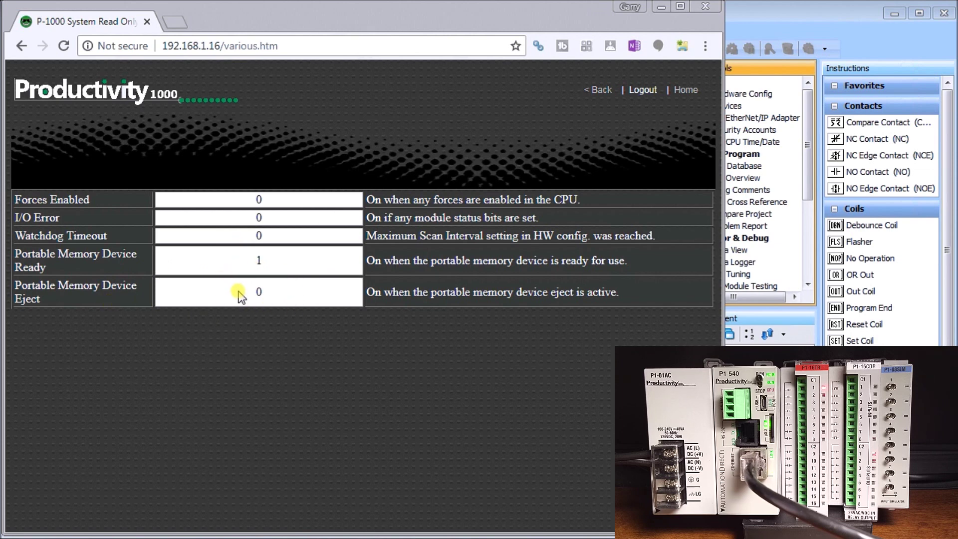
click(18, 45)
- View the Battery tags and the CPU & Project info (P1-540, firmware 001.002.005.036)
click(77, 303)
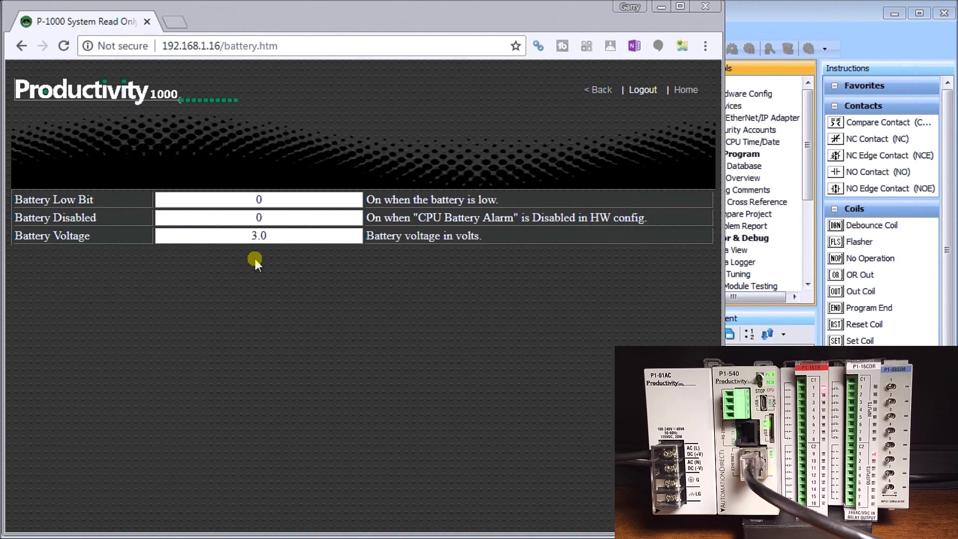
click(22, 45)
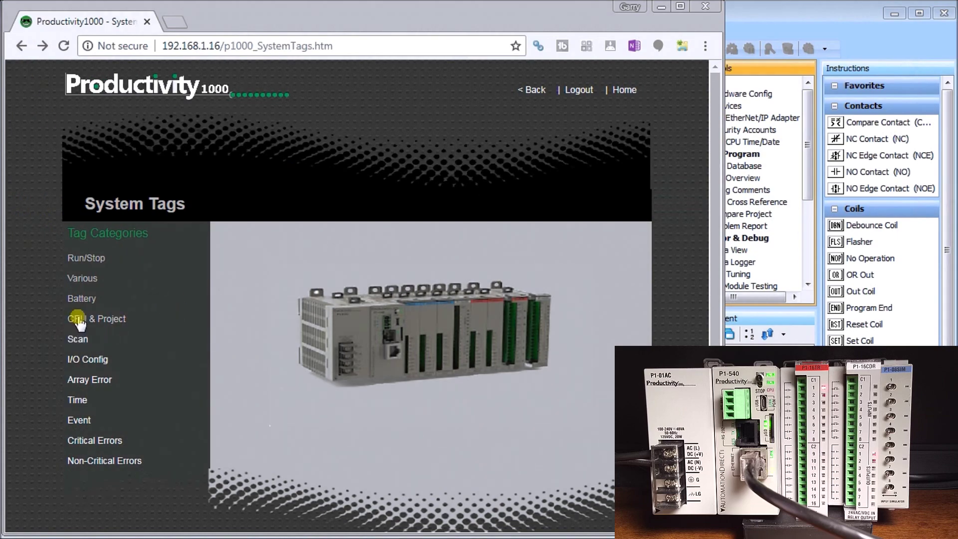
click(78, 321)
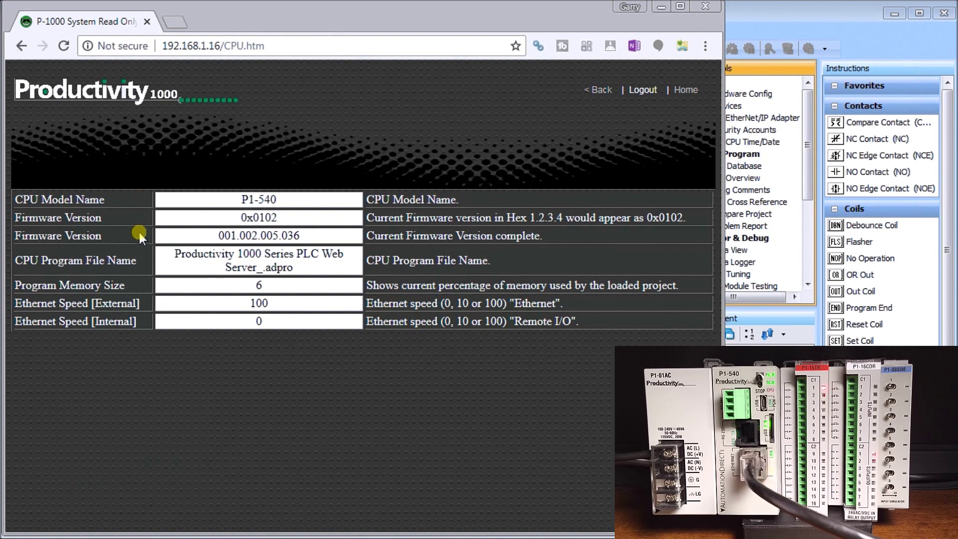
click(22, 46)
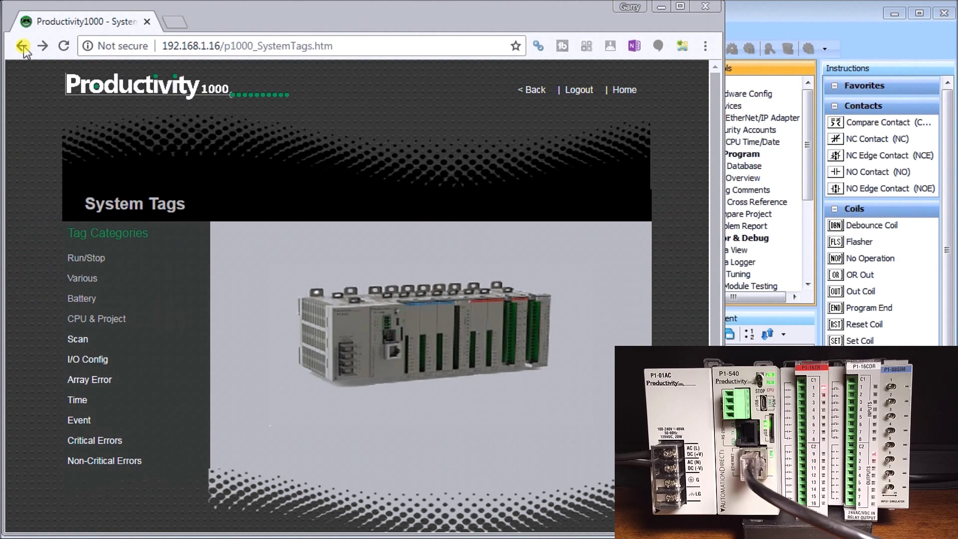
- View the Scan and I/O Config error tag pages, returning to System Tags after each
click(22, 46)
click(76, 339)
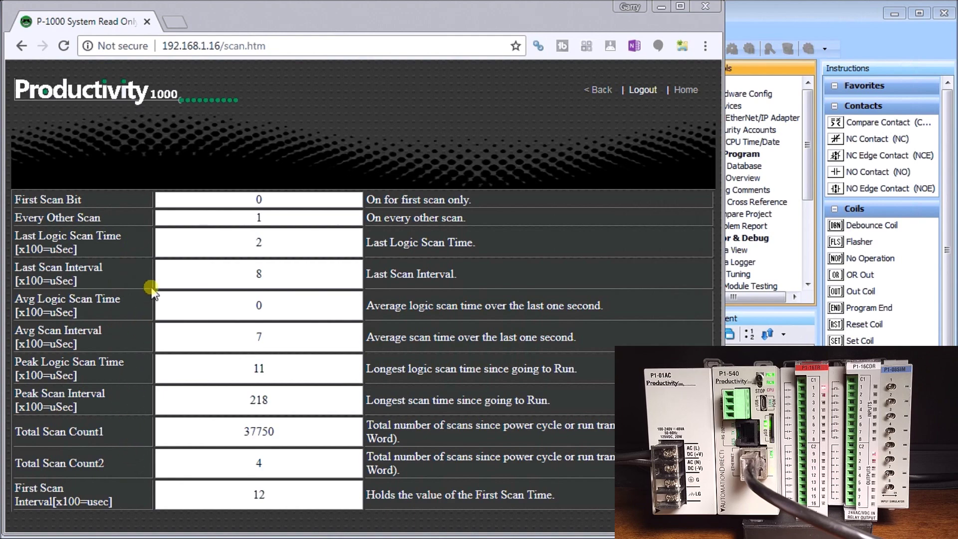
click(22, 45)
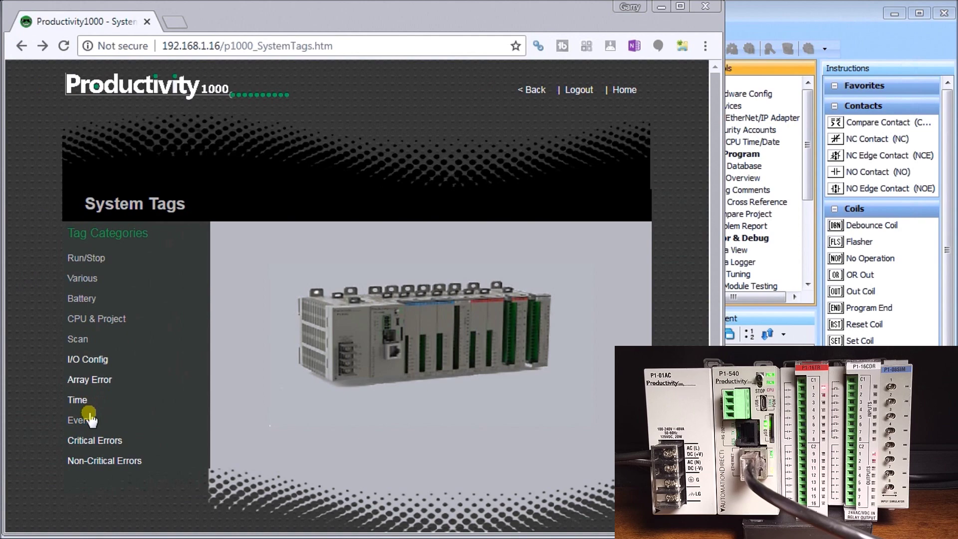
click(81, 360)
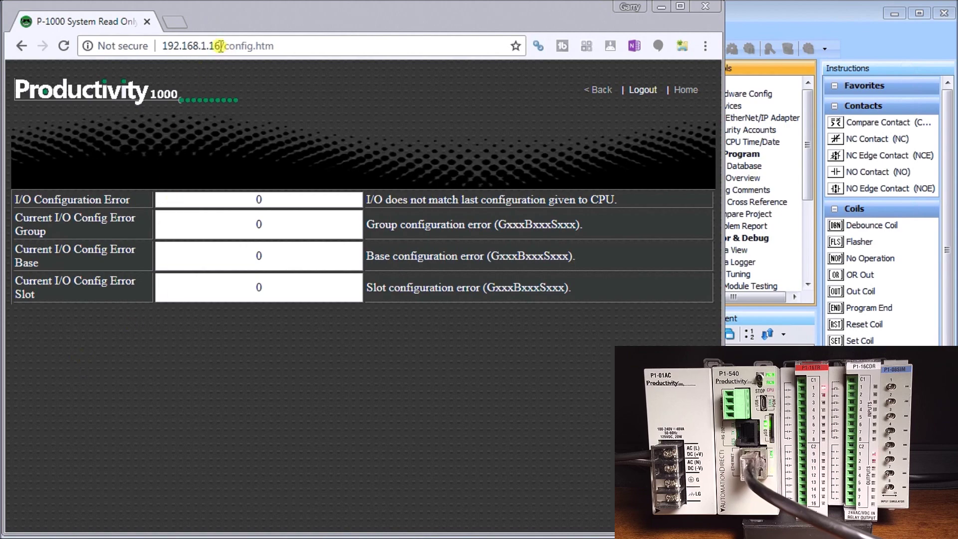
click(22, 46)
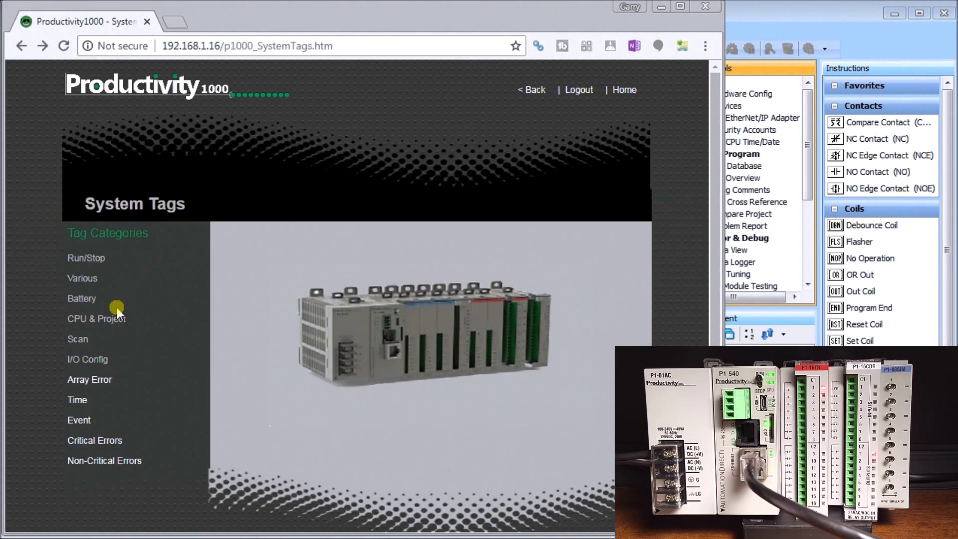
- View the Array Error and Time tags, then show the CPU Event log
click(91, 381)
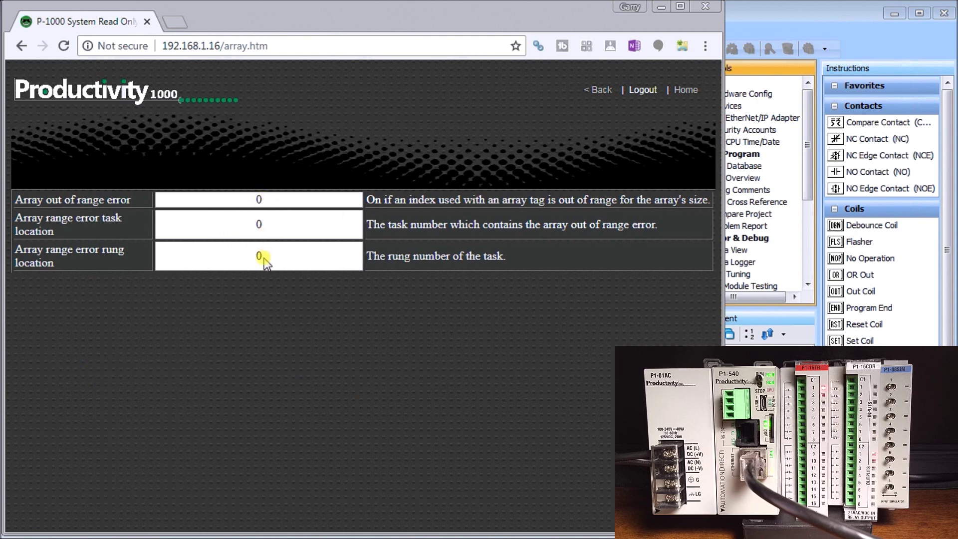
click(21, 46)
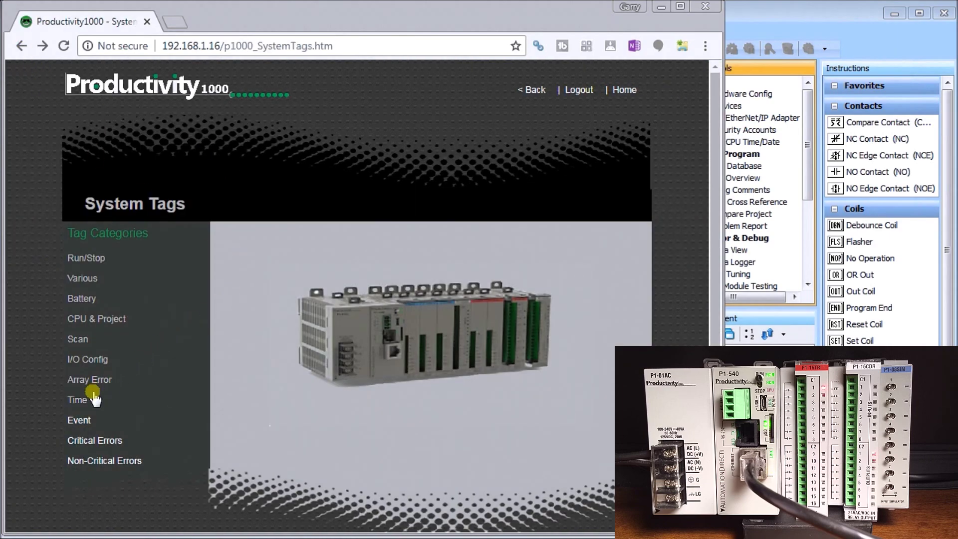
click(78, 400)
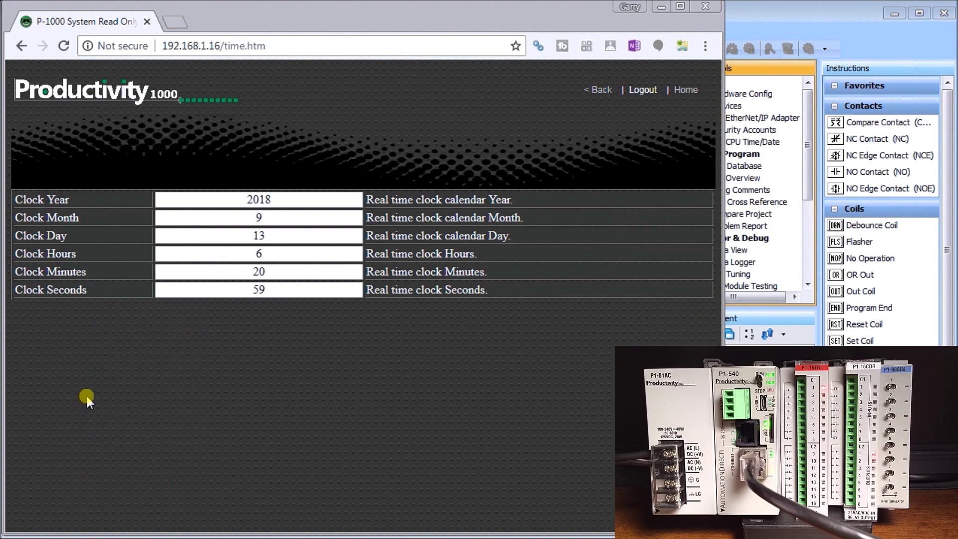
click(20, 45)
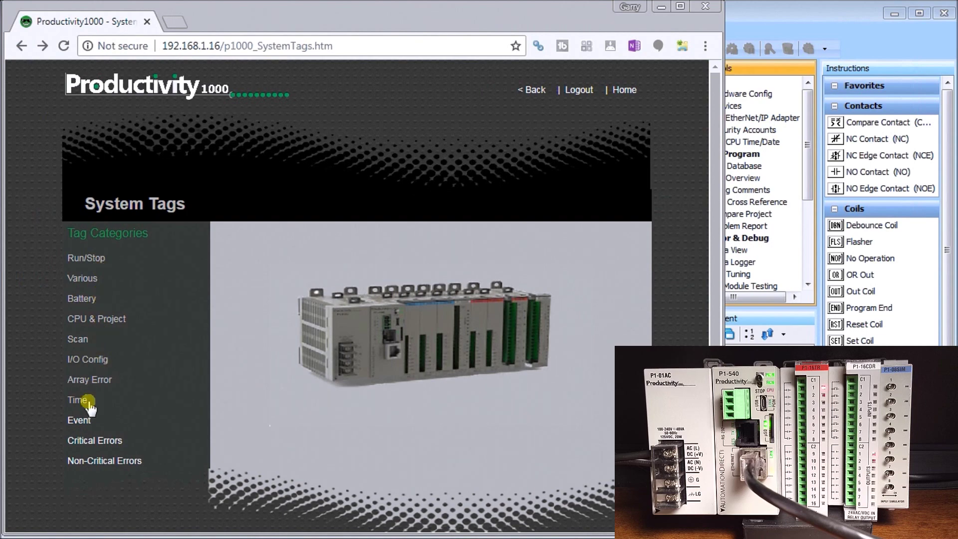
click(81, 418)
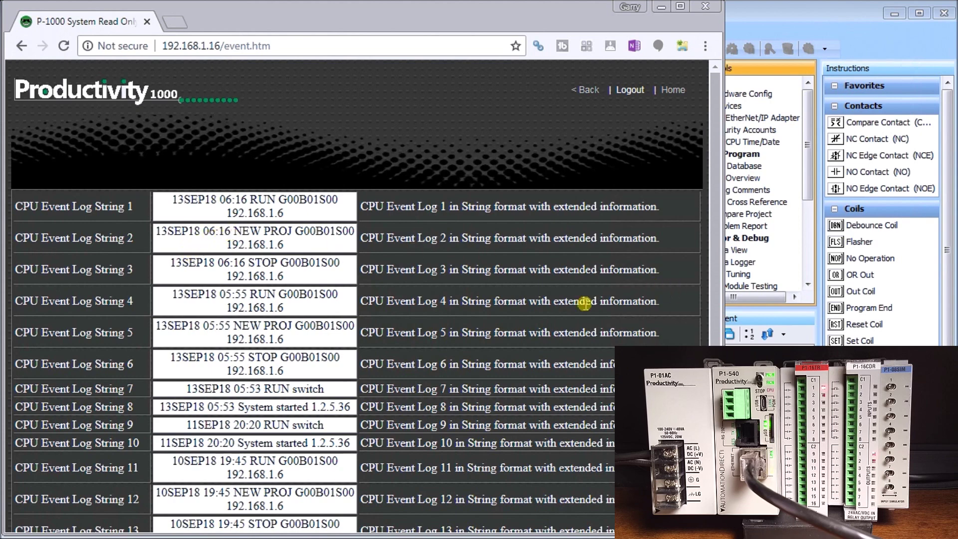
- Scroll the Event log entries, then review the Critical Errors log
scroll(579, 306, down, 3)
scroll(577, 306, up, 3)
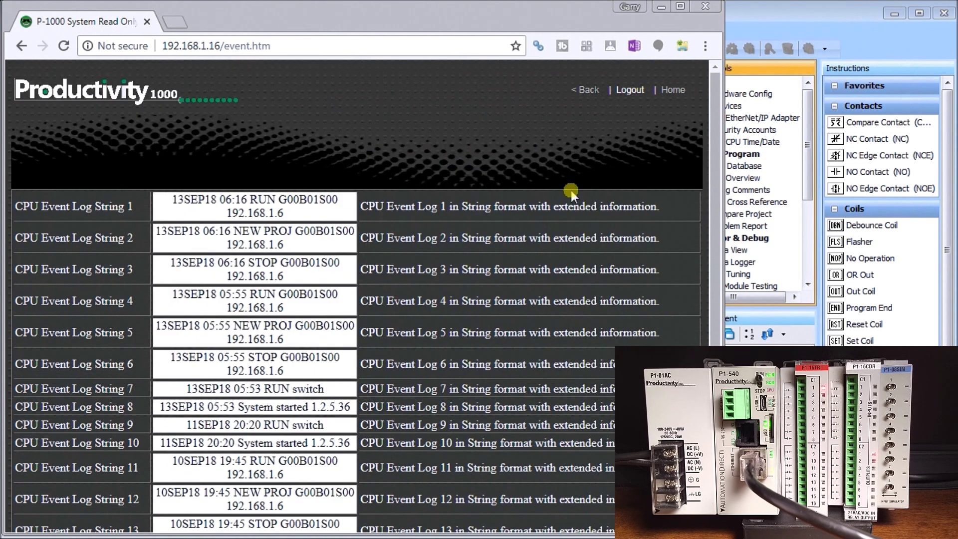
click(20, 46)
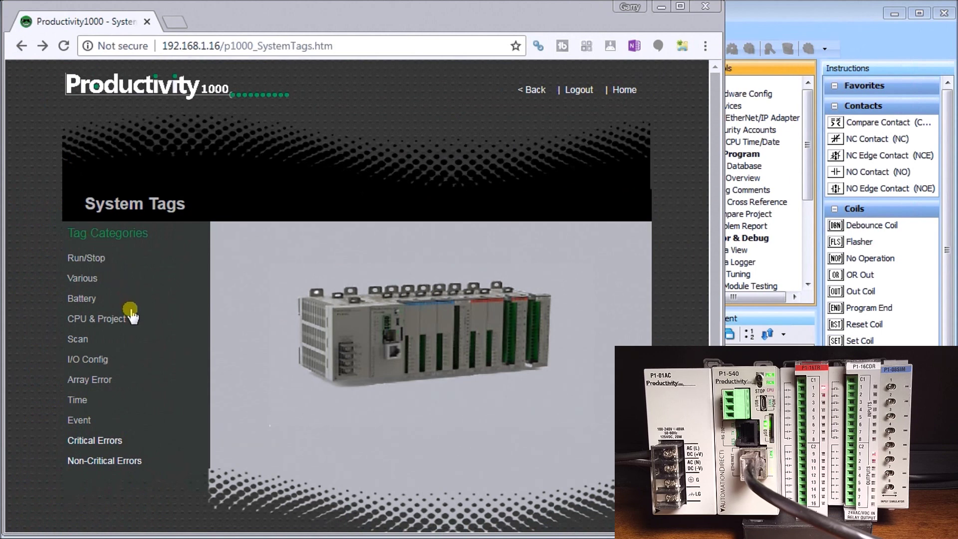
click(102, 442)
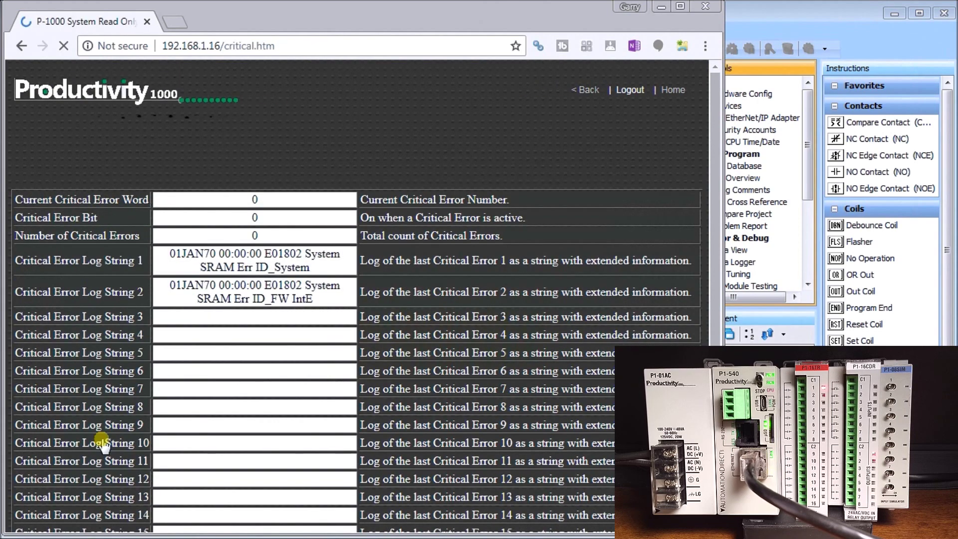
scroll(102, 421, down, 2)
scroll(102, 422, down, 1)
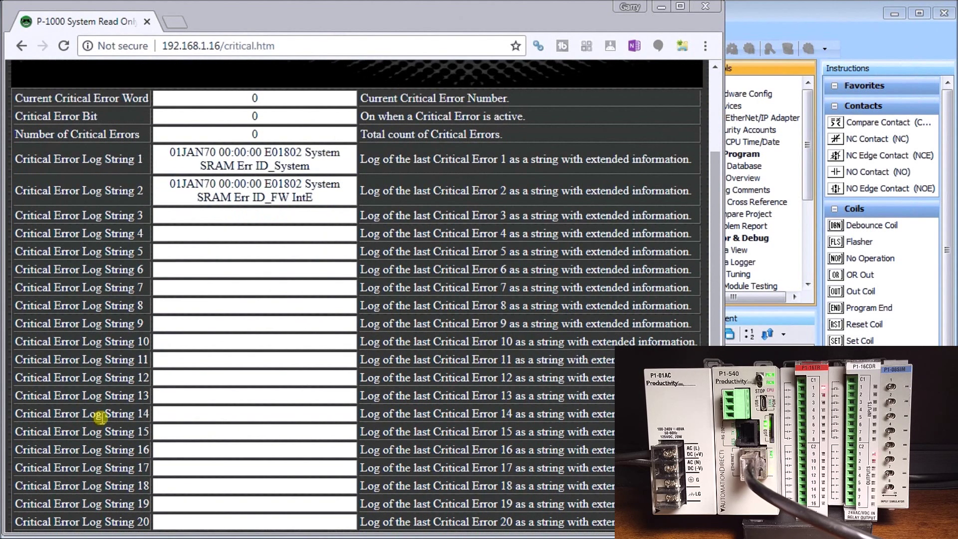
scroll(99, 418, up, 2)
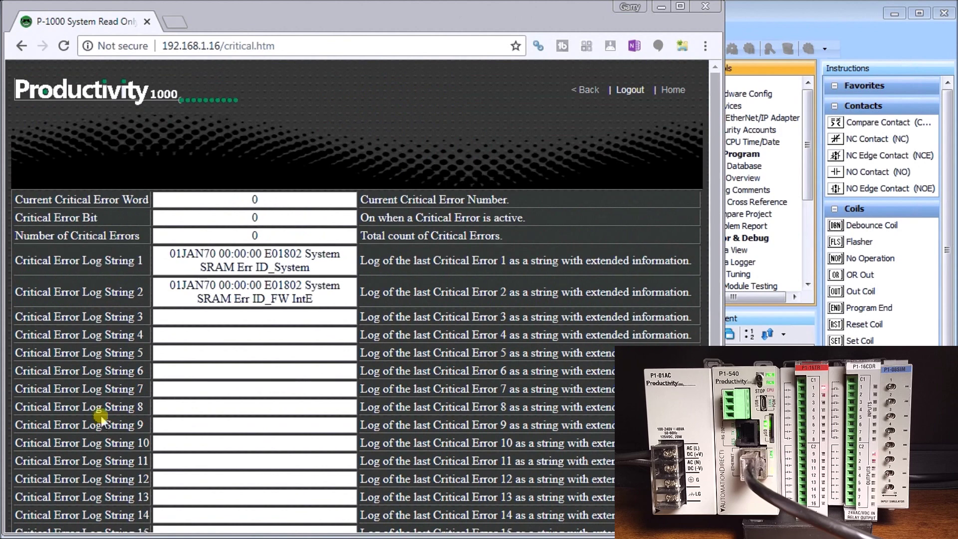
- Review the Non-Critical Errors log listing E04220 and E04101, then return to System Tags
click(22, 46)
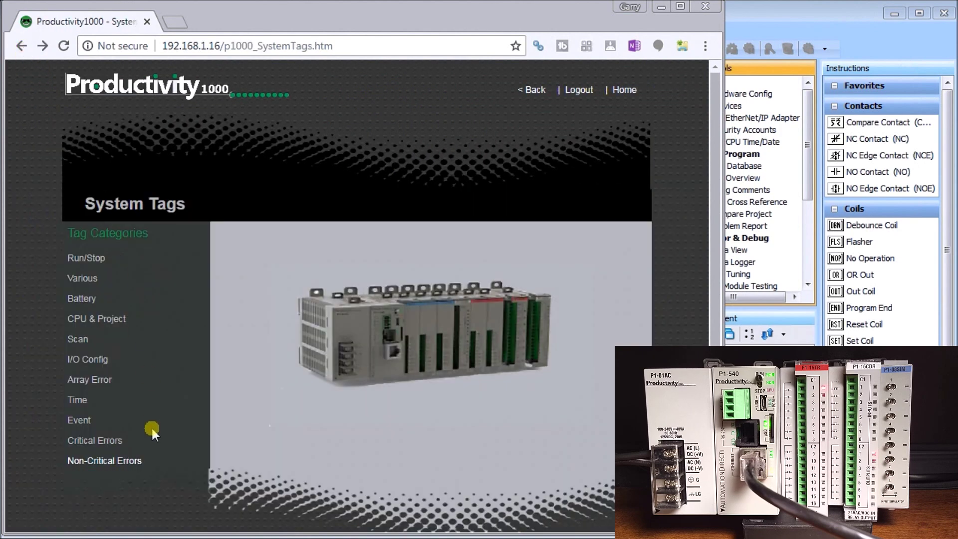
click(119, 462)
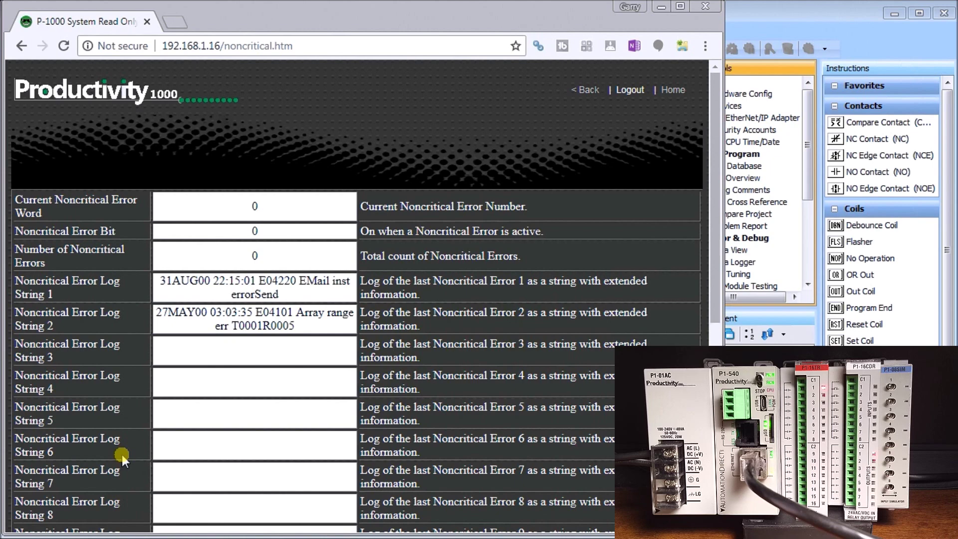
click(599, 89)
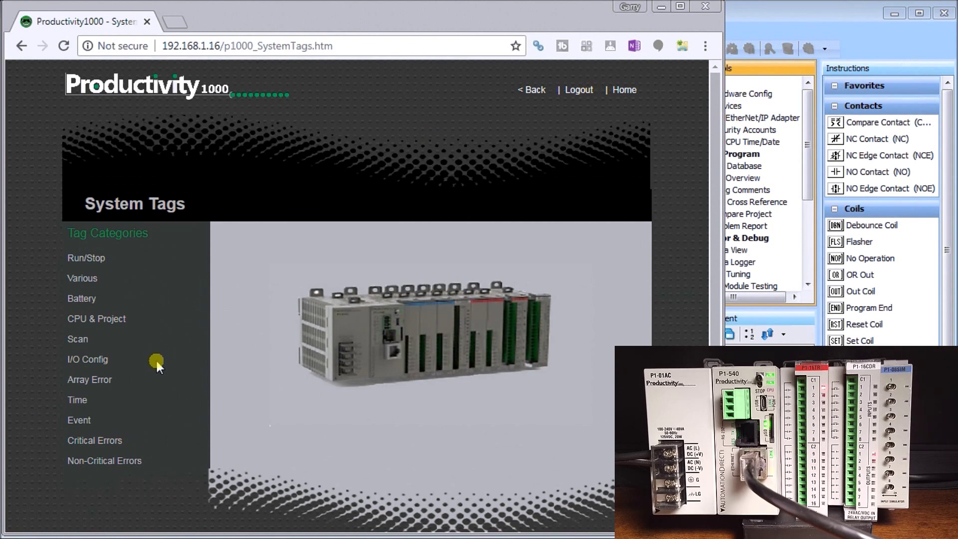
- Go to the home page, view the Directory of Logs with the PLC_ERR file, then go back
click(533, 91)
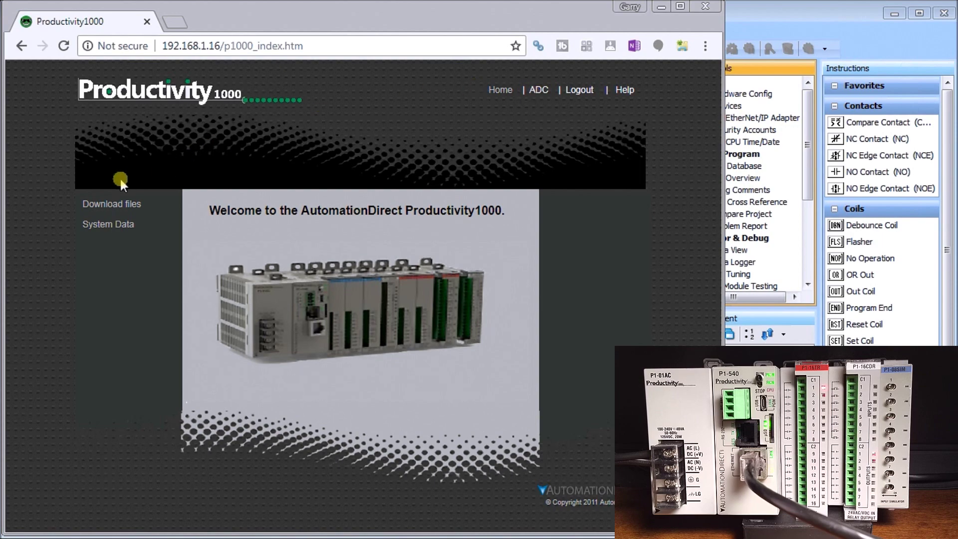
click(107, 206)
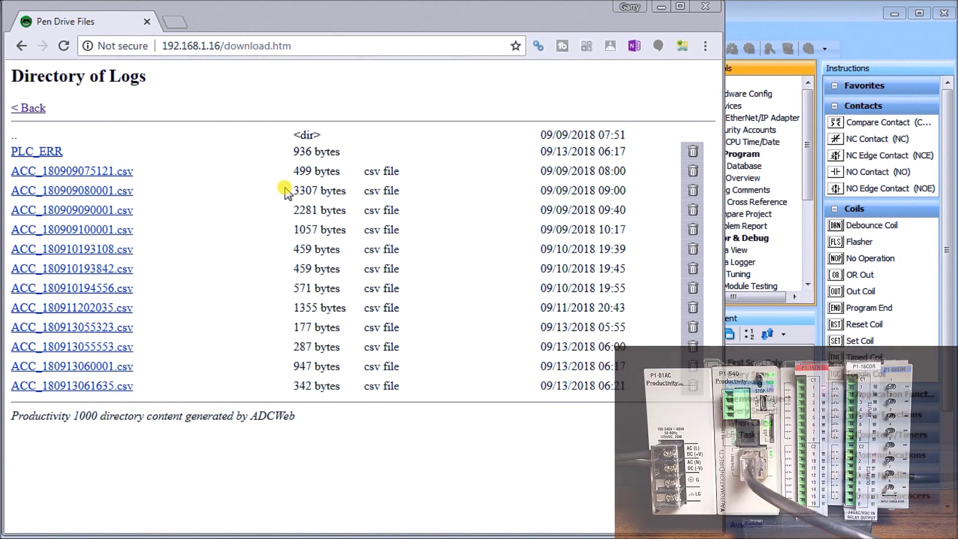
click(30, 109)
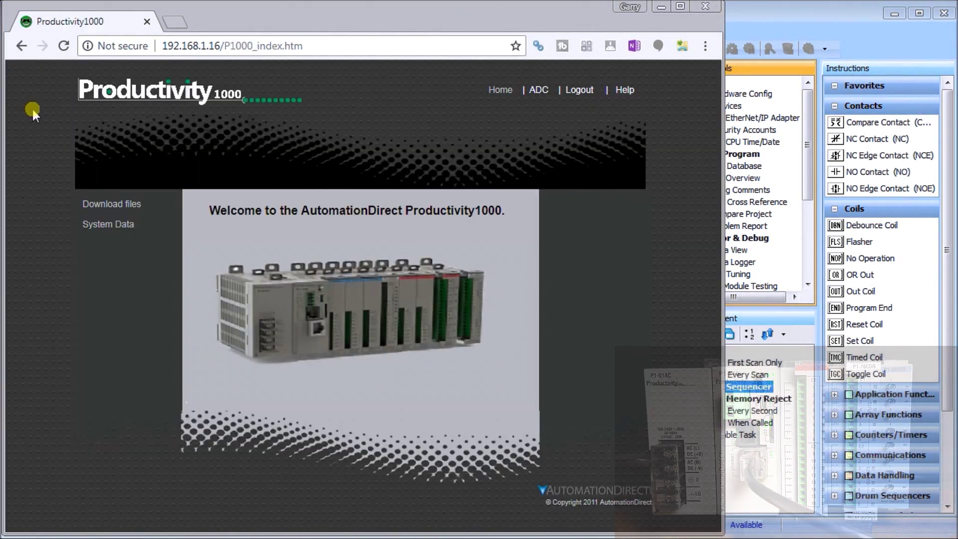